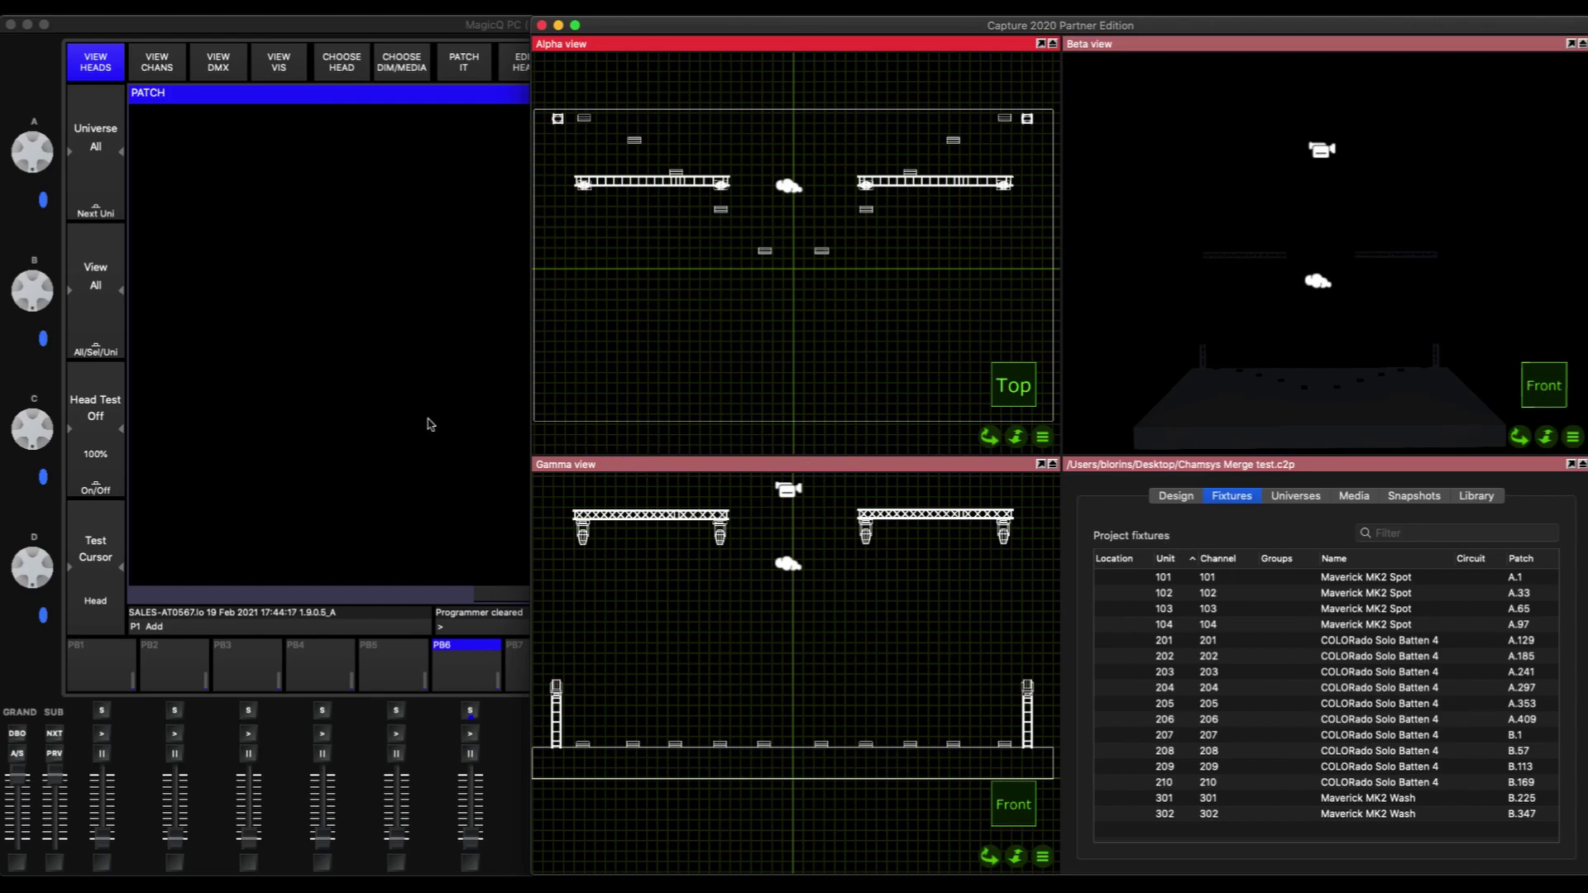
Step: Set the Capture project's console link on the Universes tab to ChamSys MagicQ
click(1295, 496)
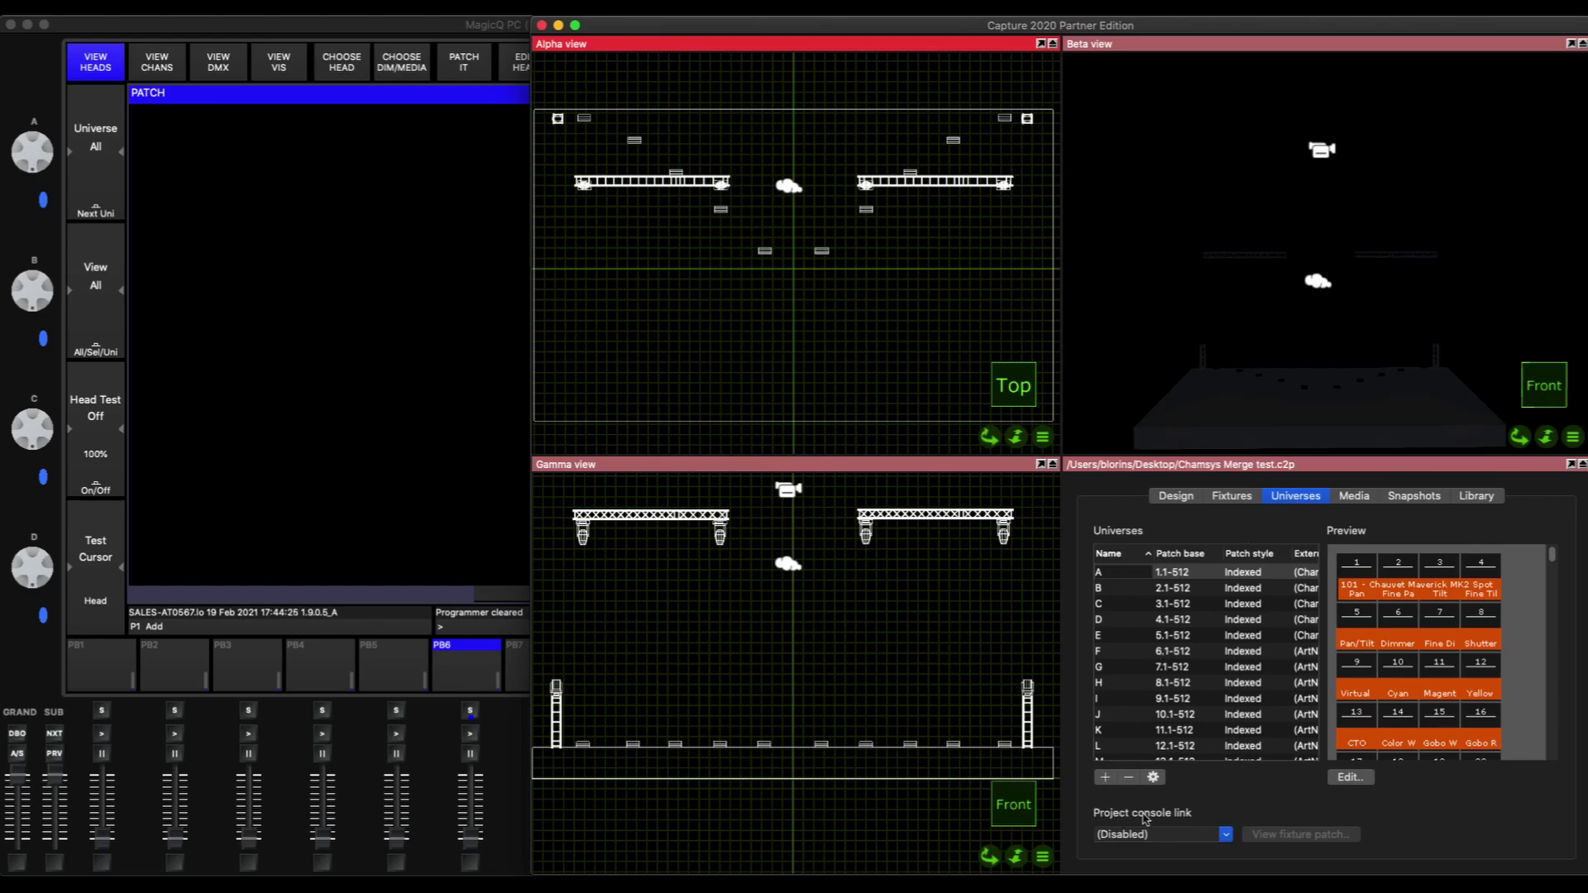
click(1226, 836)
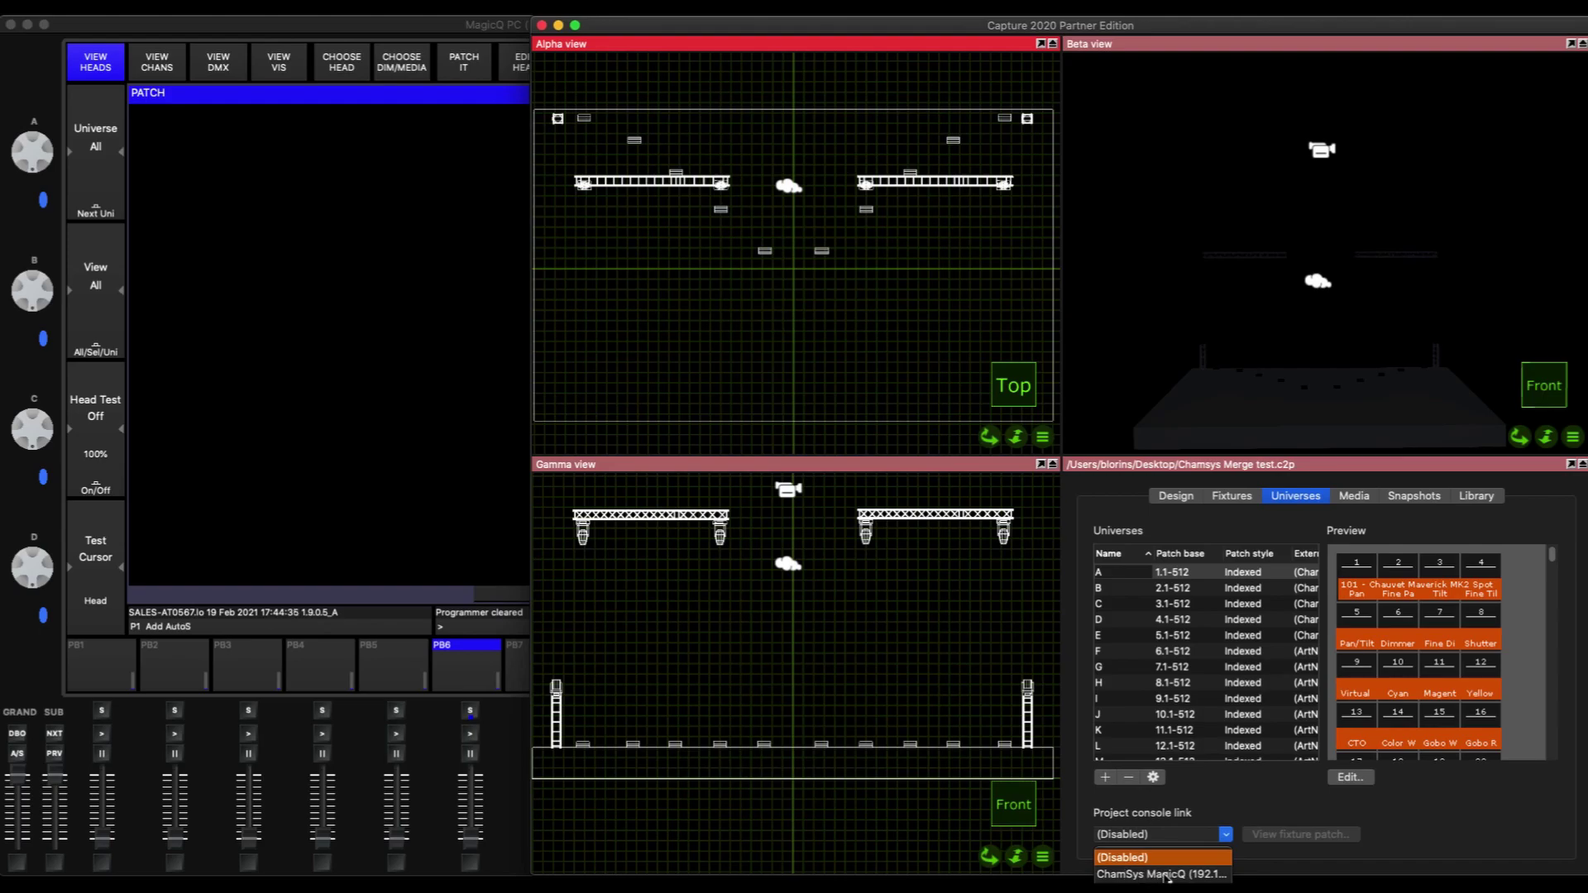
click(1167, 875)
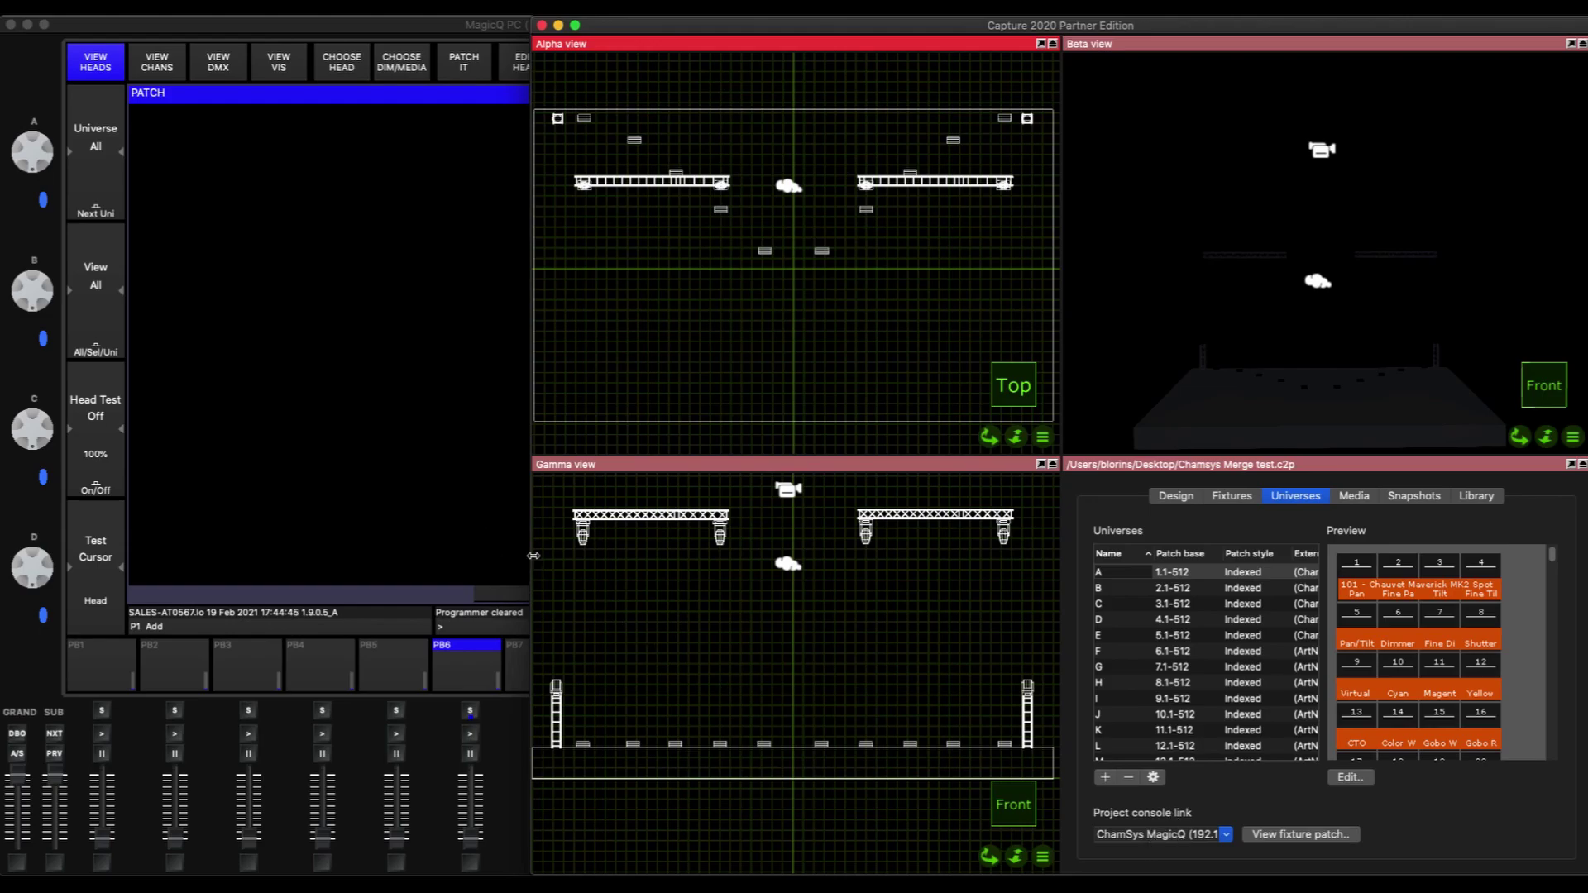
drag(533, 559, 157, 538)
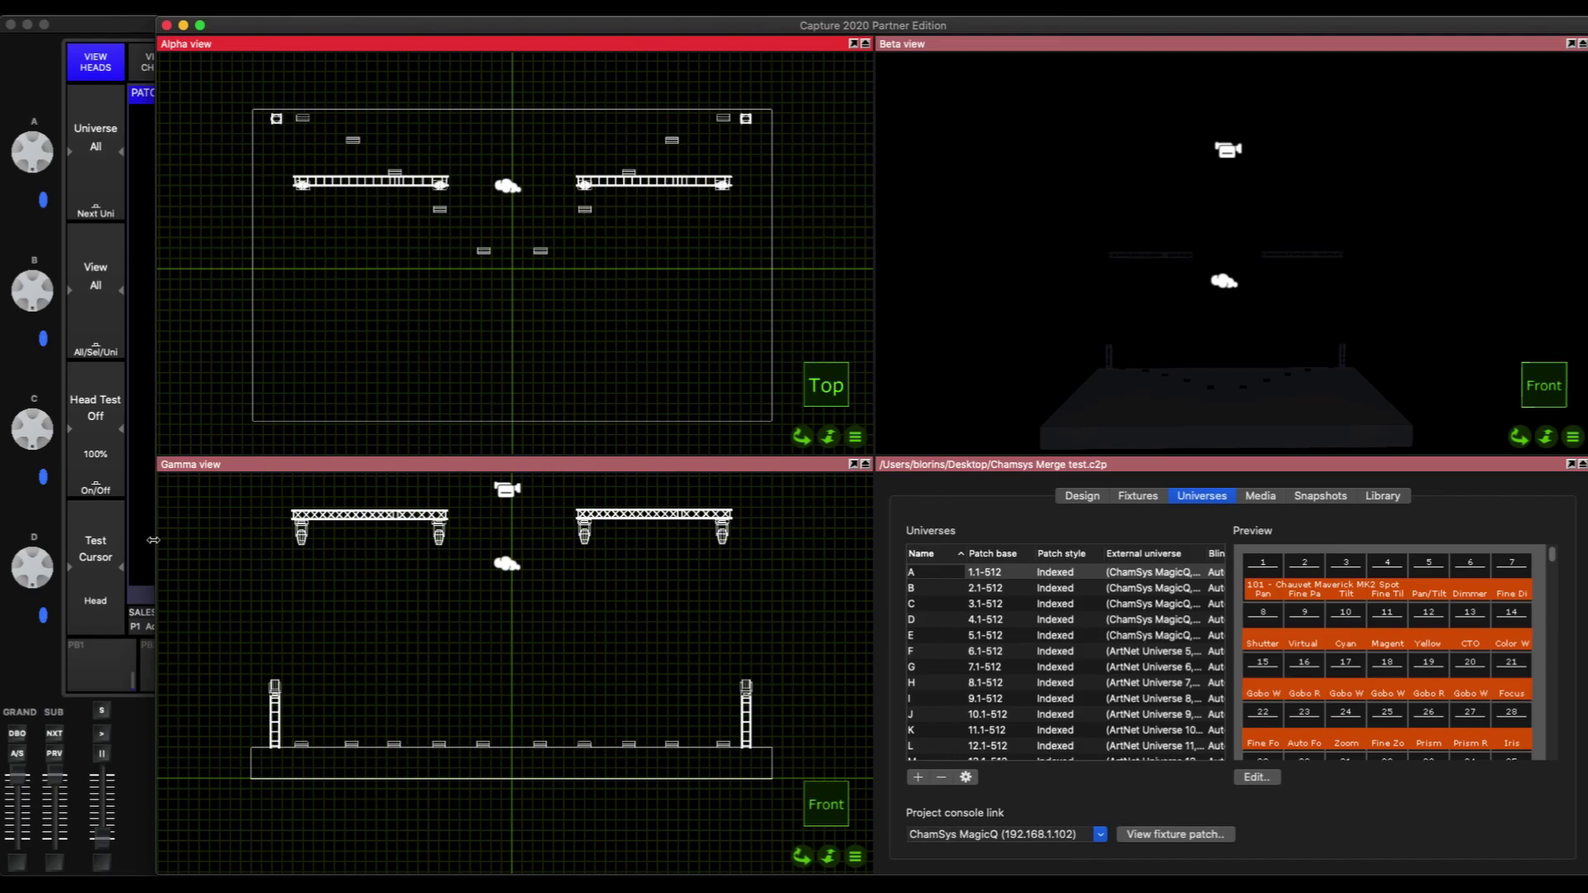
drag(156, 541, 541, 574)
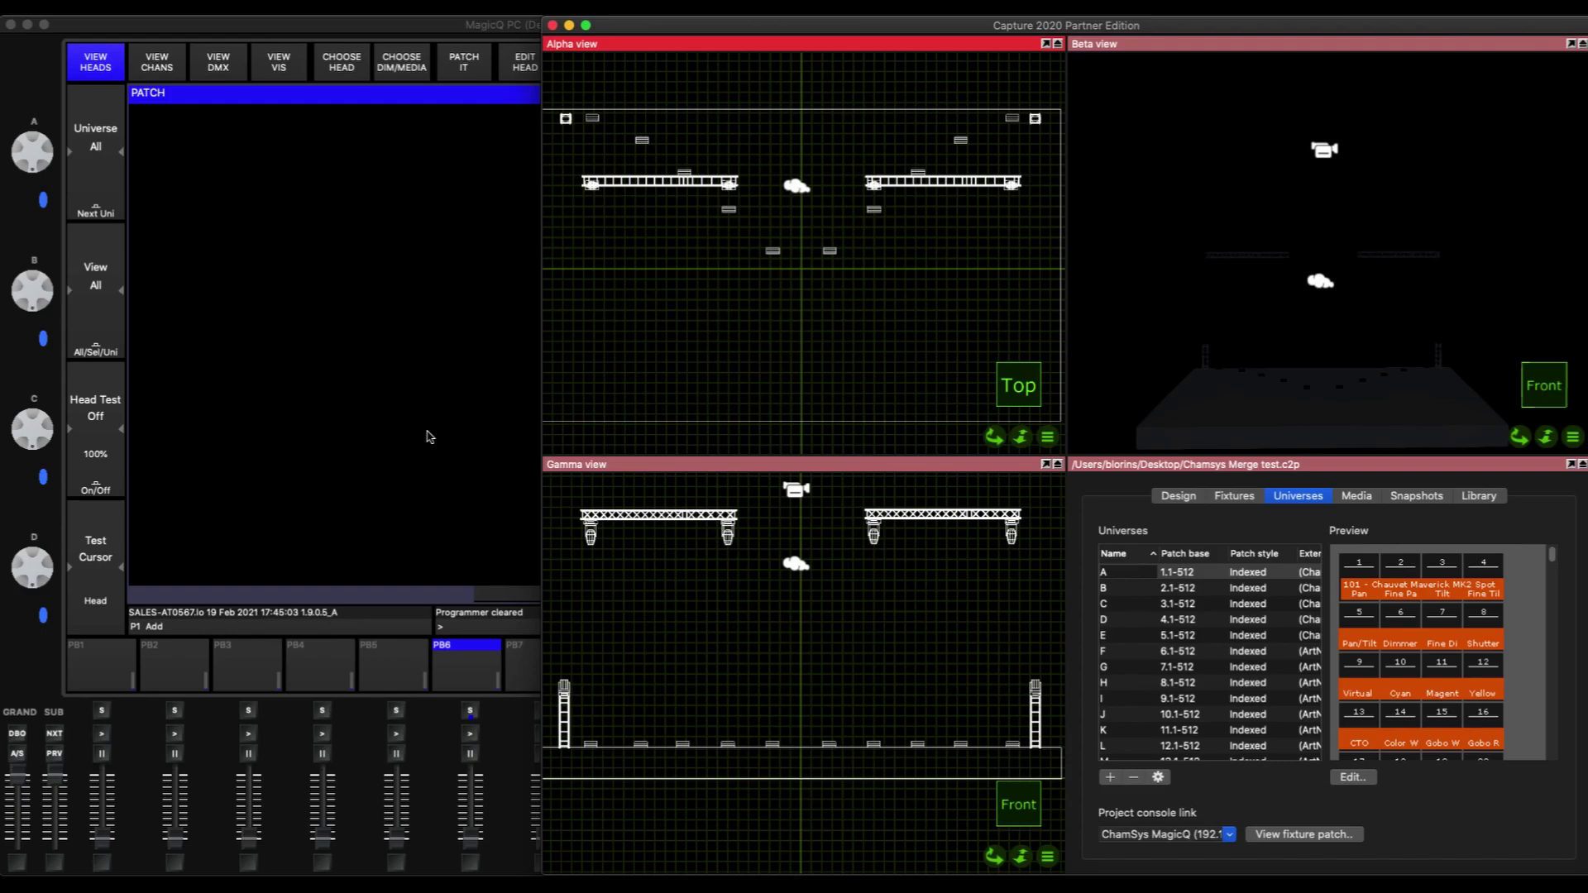
Step: Show MagicQ's DMX I/O table, with universes 1–5 visualised by Capture on this PC
click(429, 437)
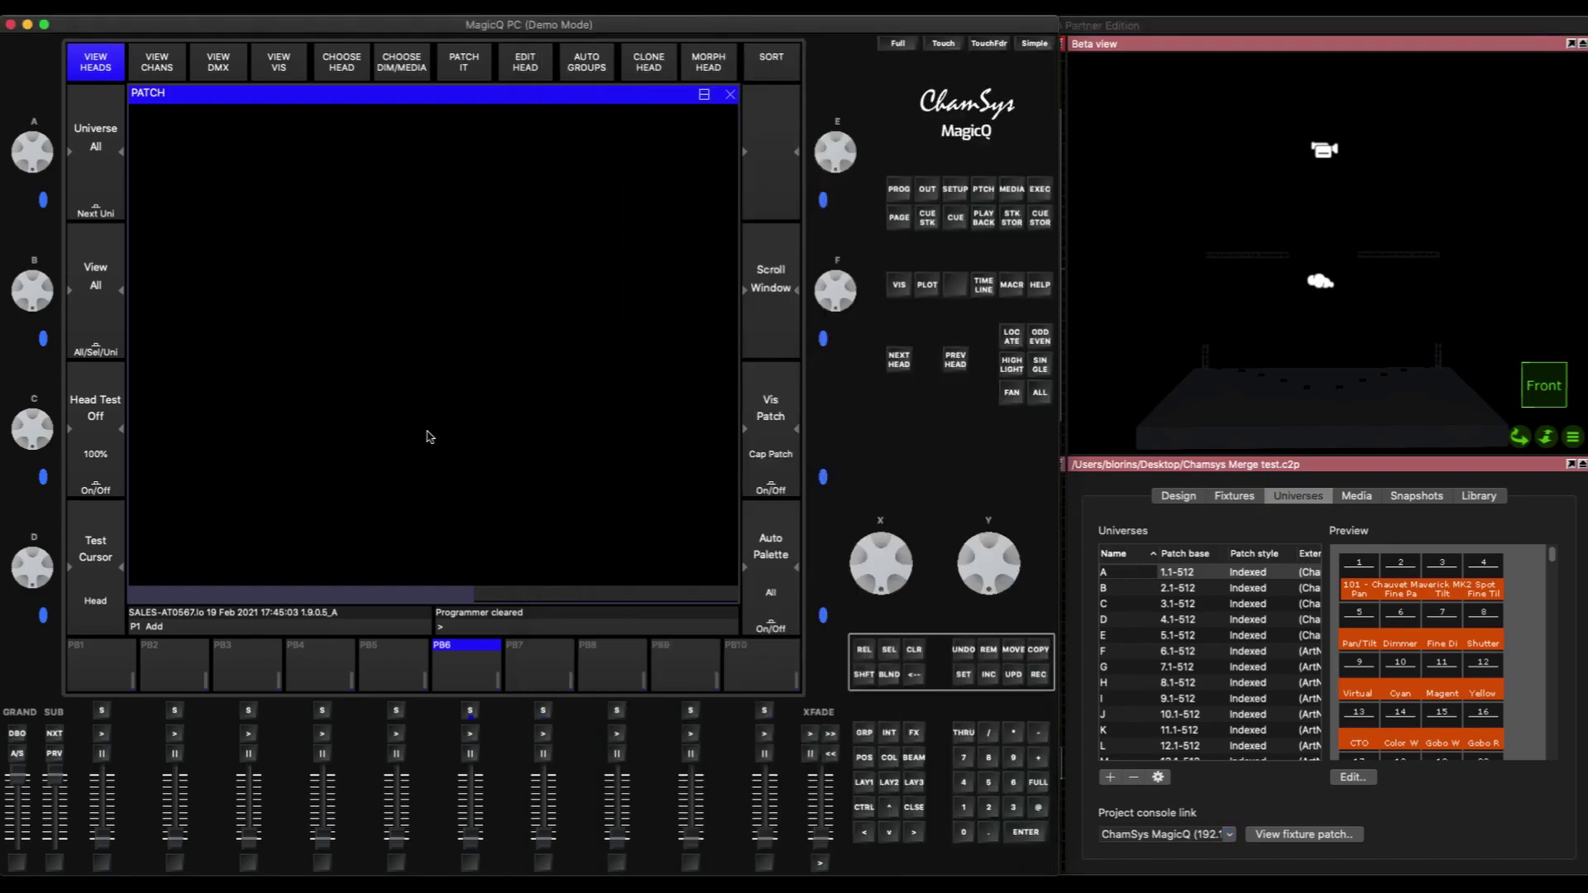
click(956, 197)
click(214, 66)
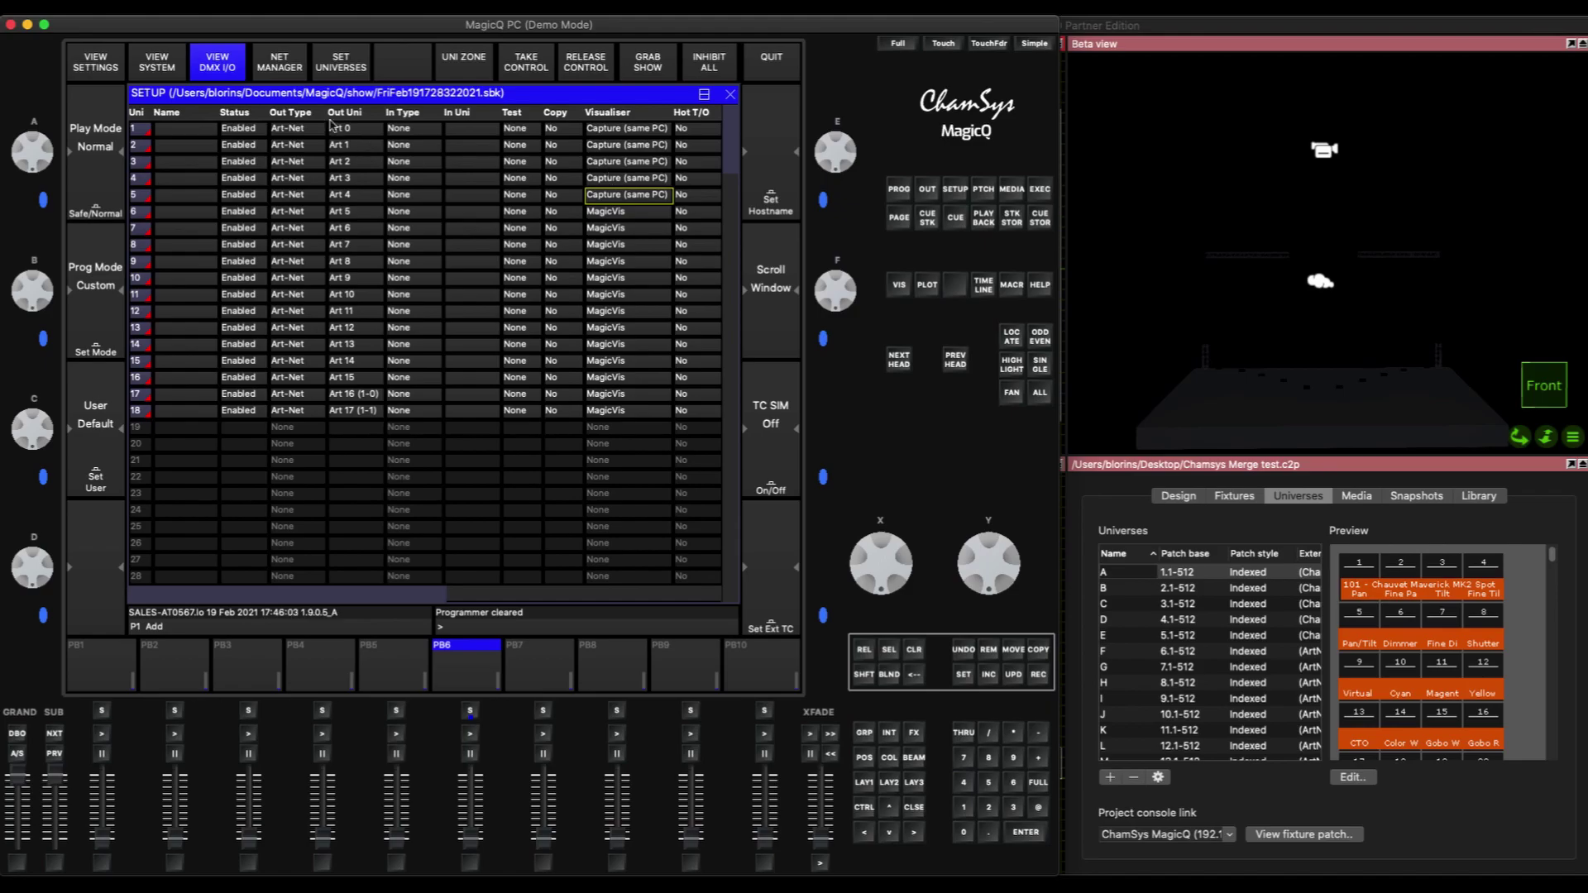
Step: Open MagicQ's Network settings and check that Net host options read Normal + Loopback IP
click(95, 66)
click(441, 131)
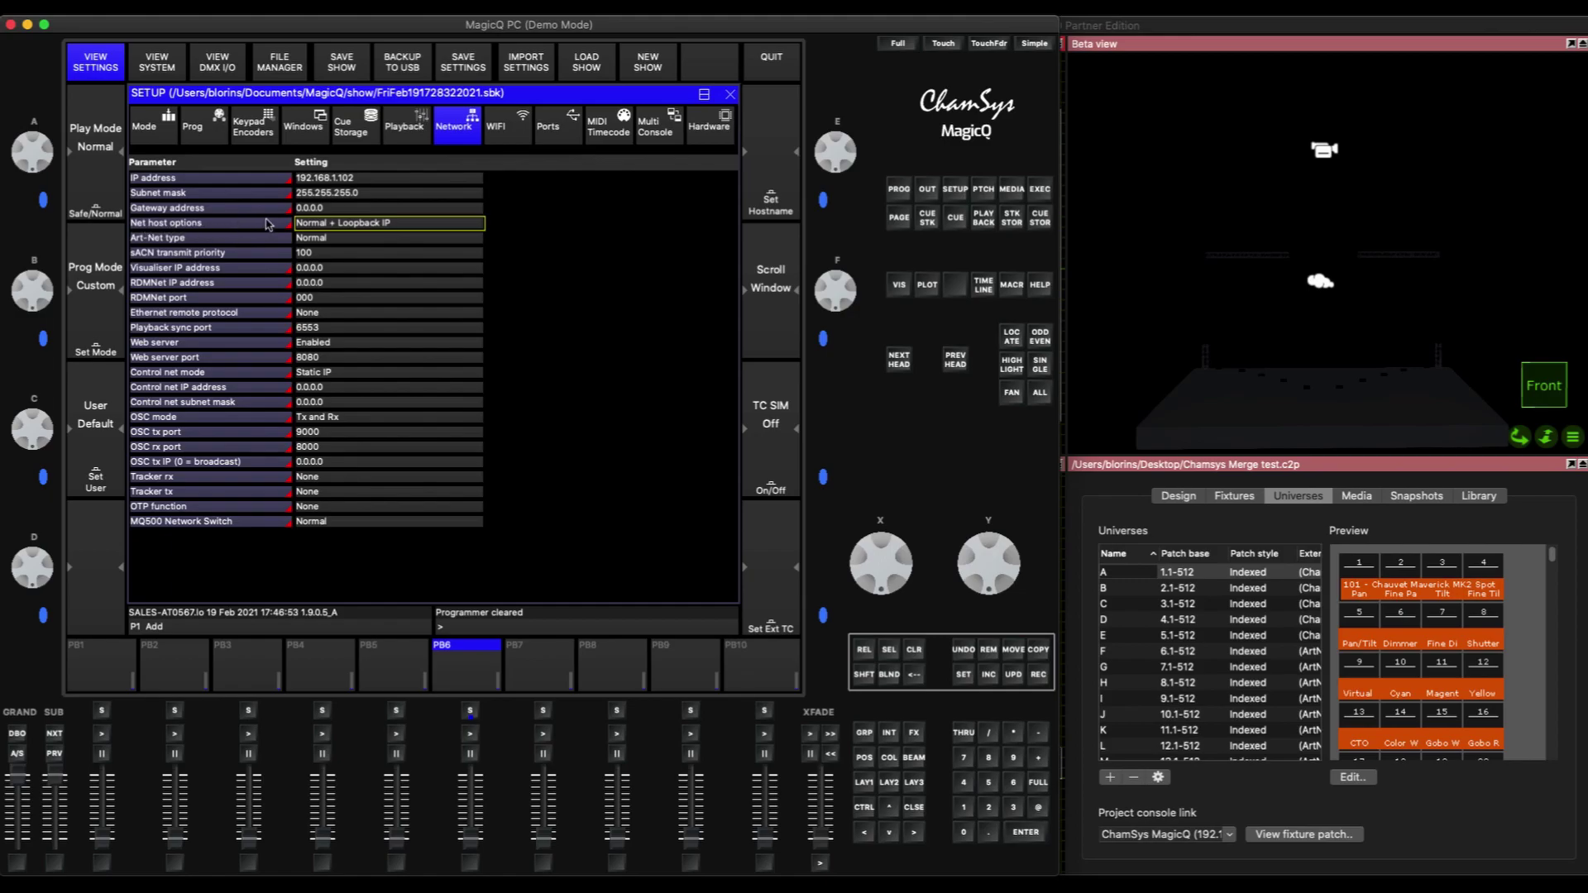
mouse_move(267, 224)
click(340, 230)
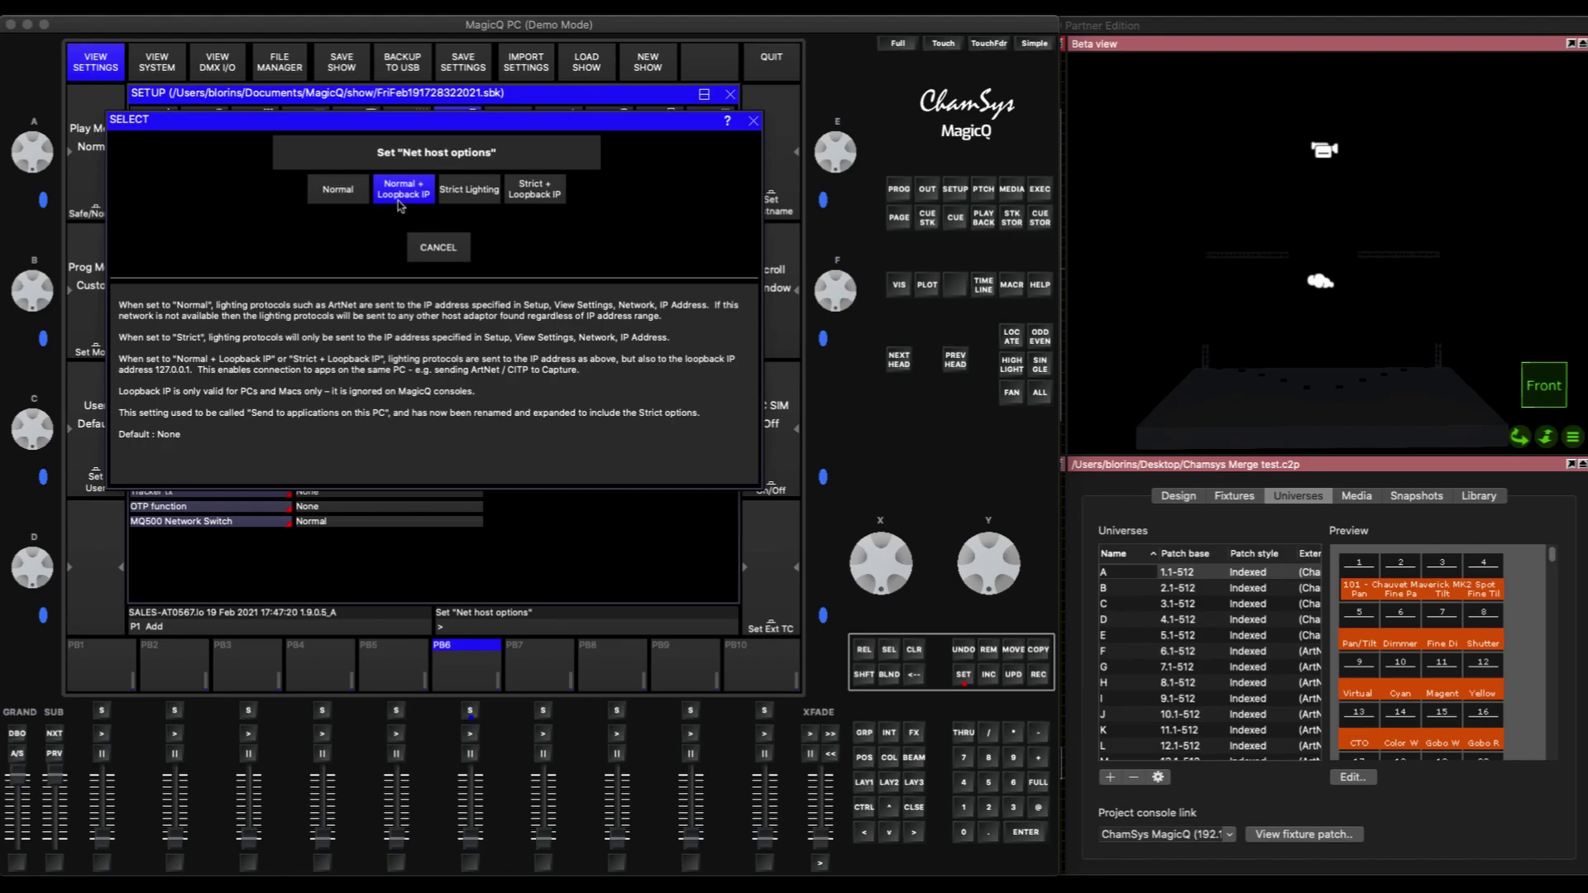
click(439, 250)
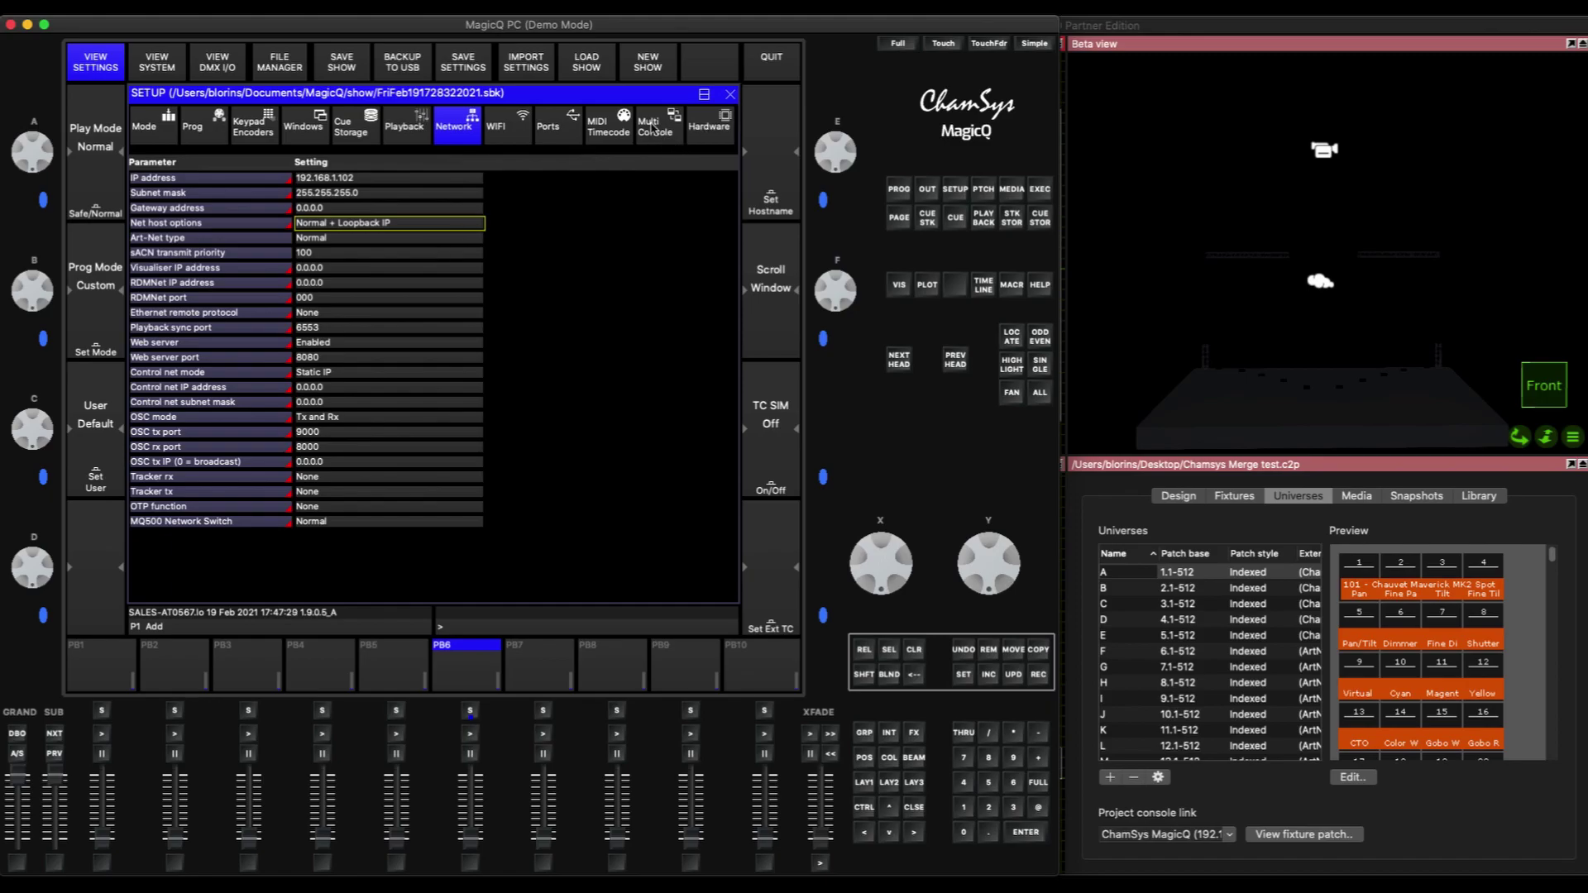
Step: Check the Multi Console settings, then leave Setup for the still-empty Patch page
click(652, 127)
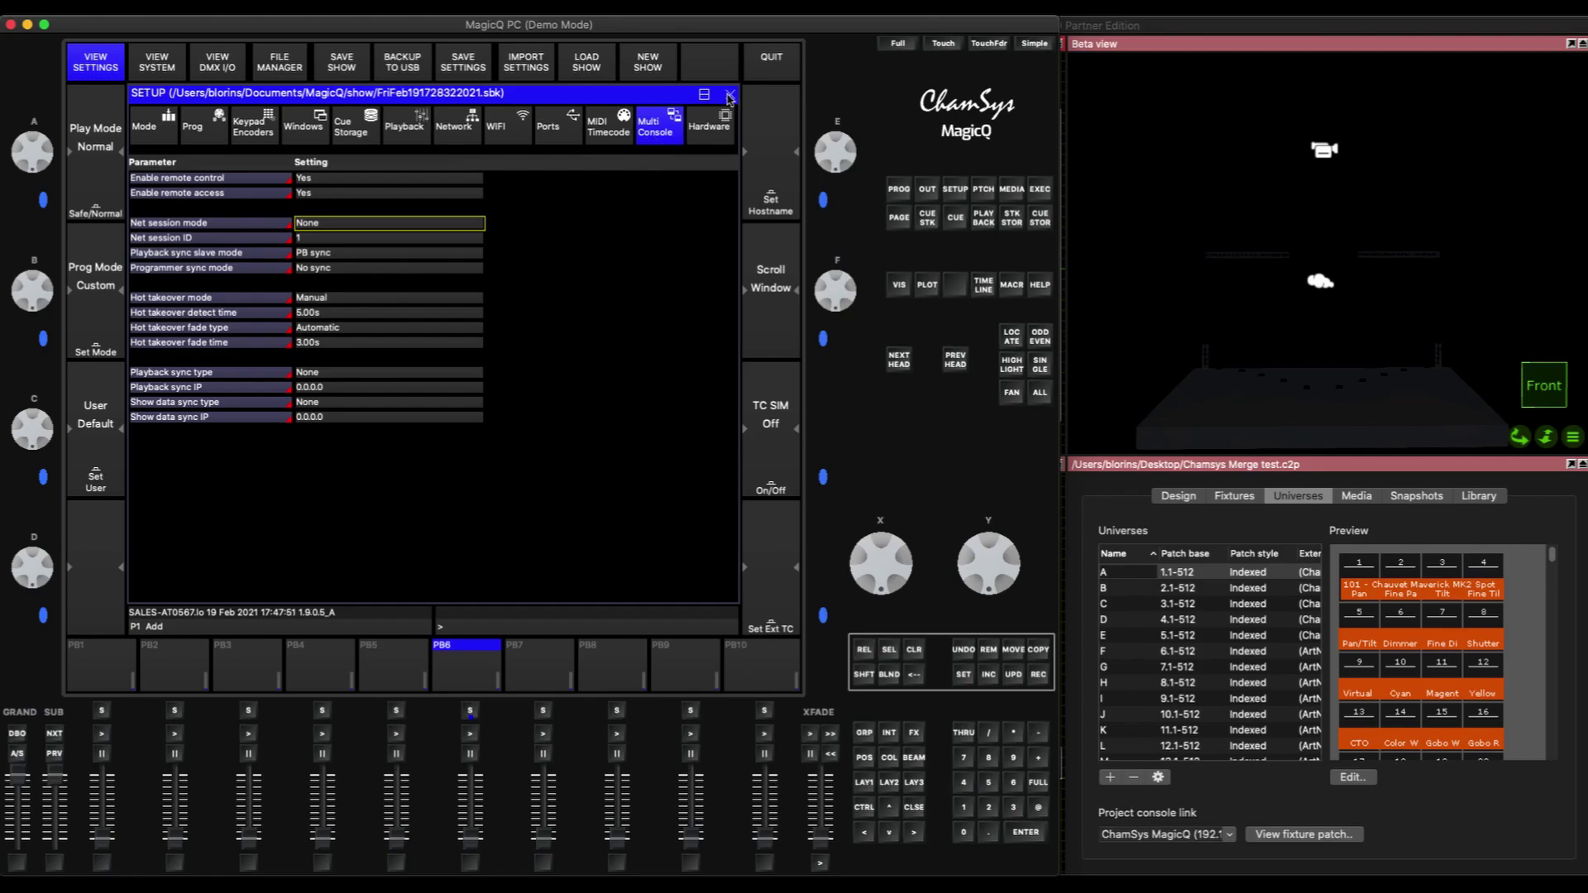
click(729, 98)
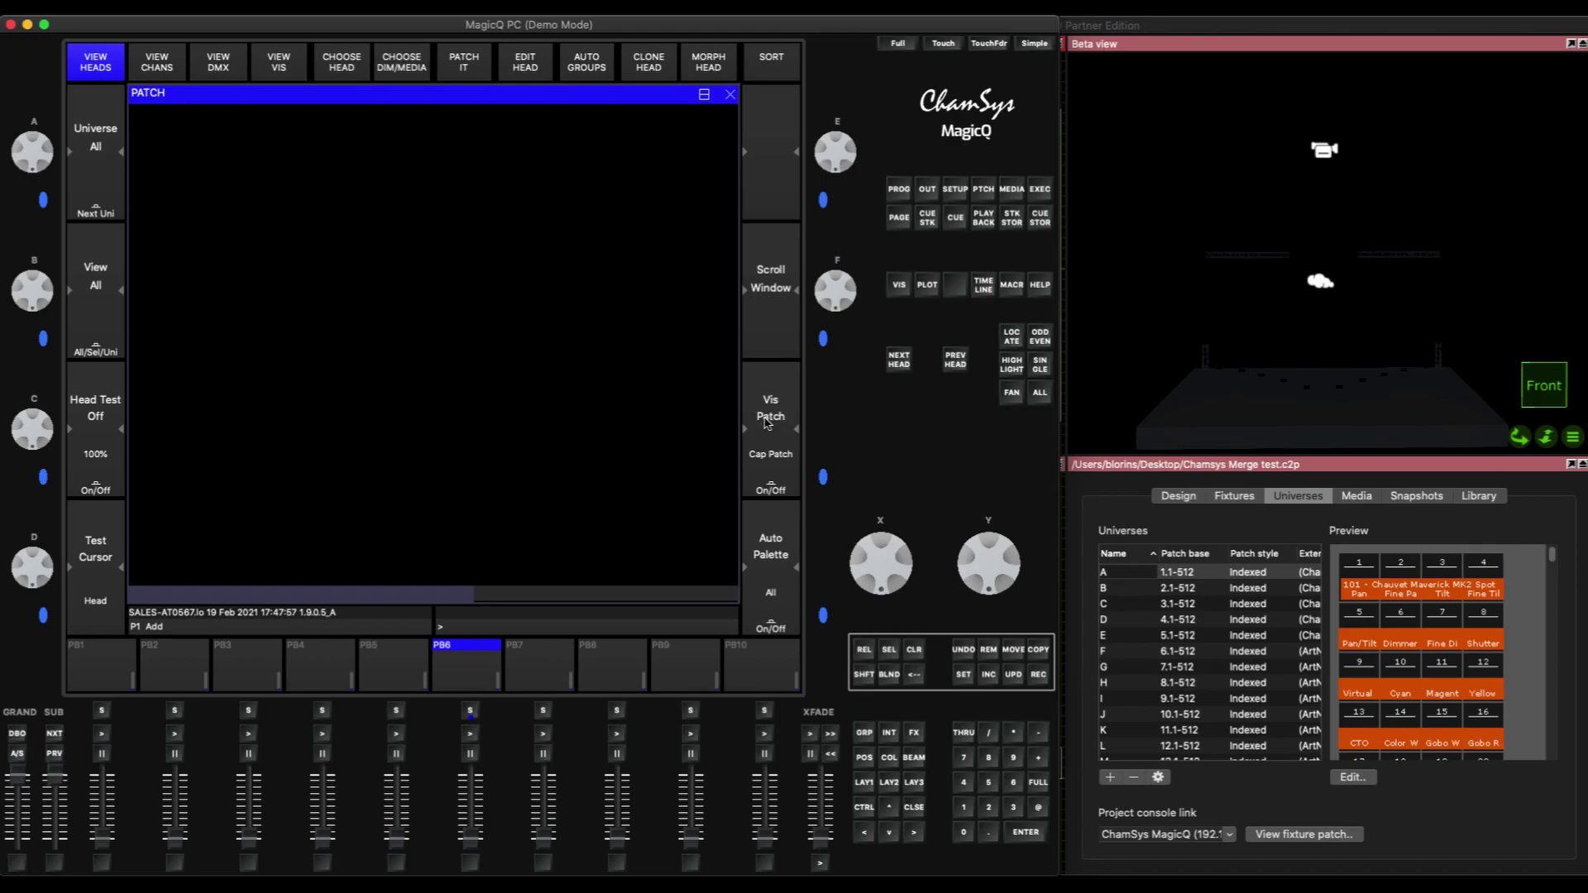
Step: Import the Capture Patch: 4 MavMK2Spot, 2 MavMK2Wash and 10 ColSoloBatt4 heads
click(764, 469)
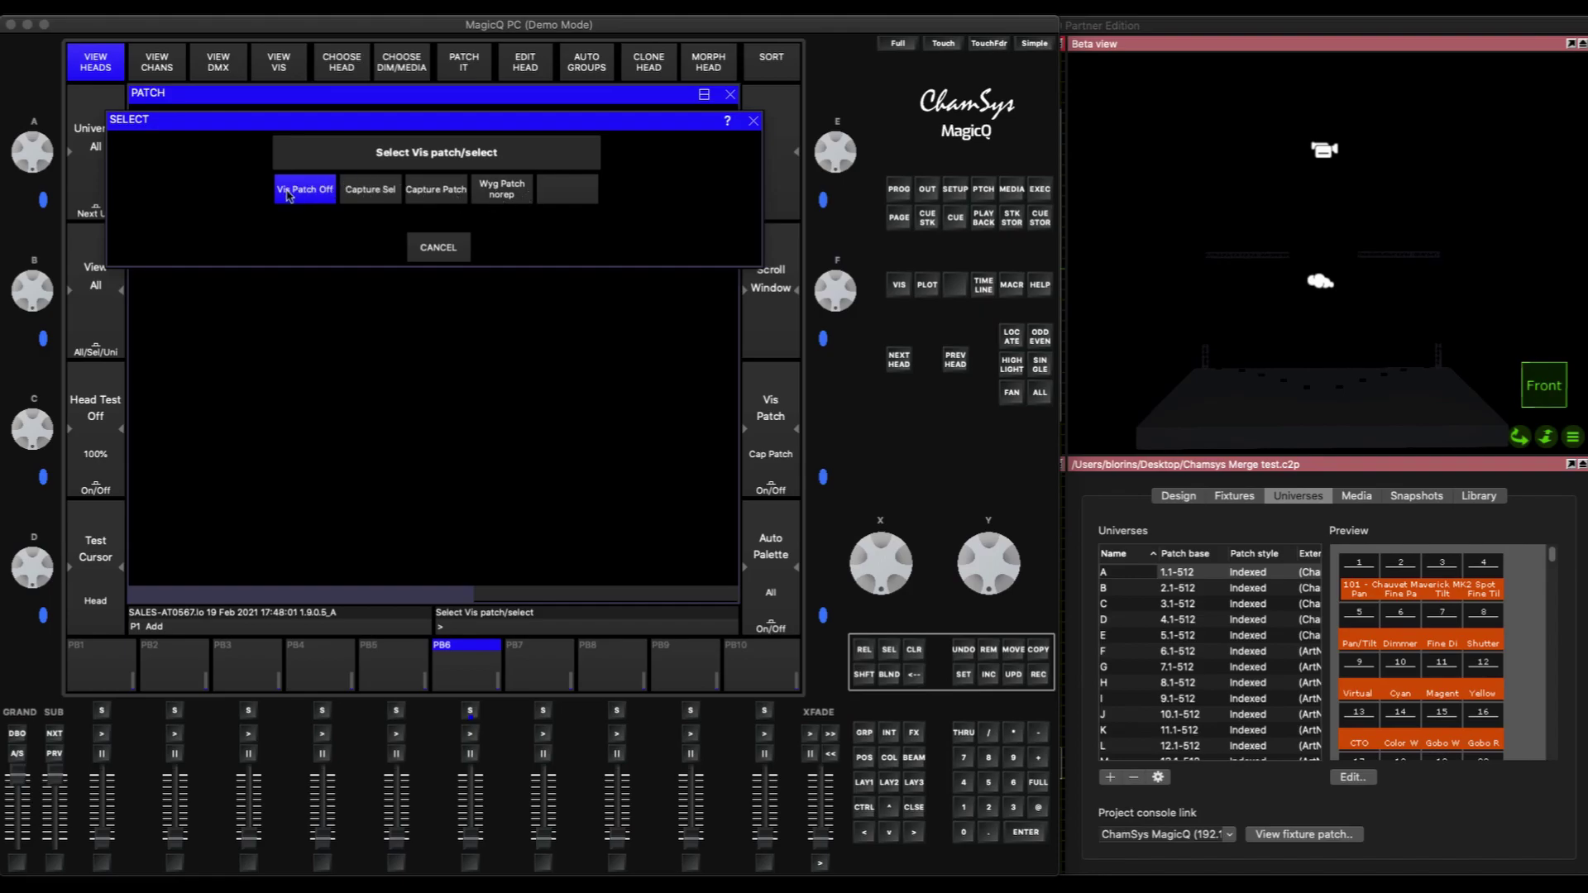
click(436, 195)
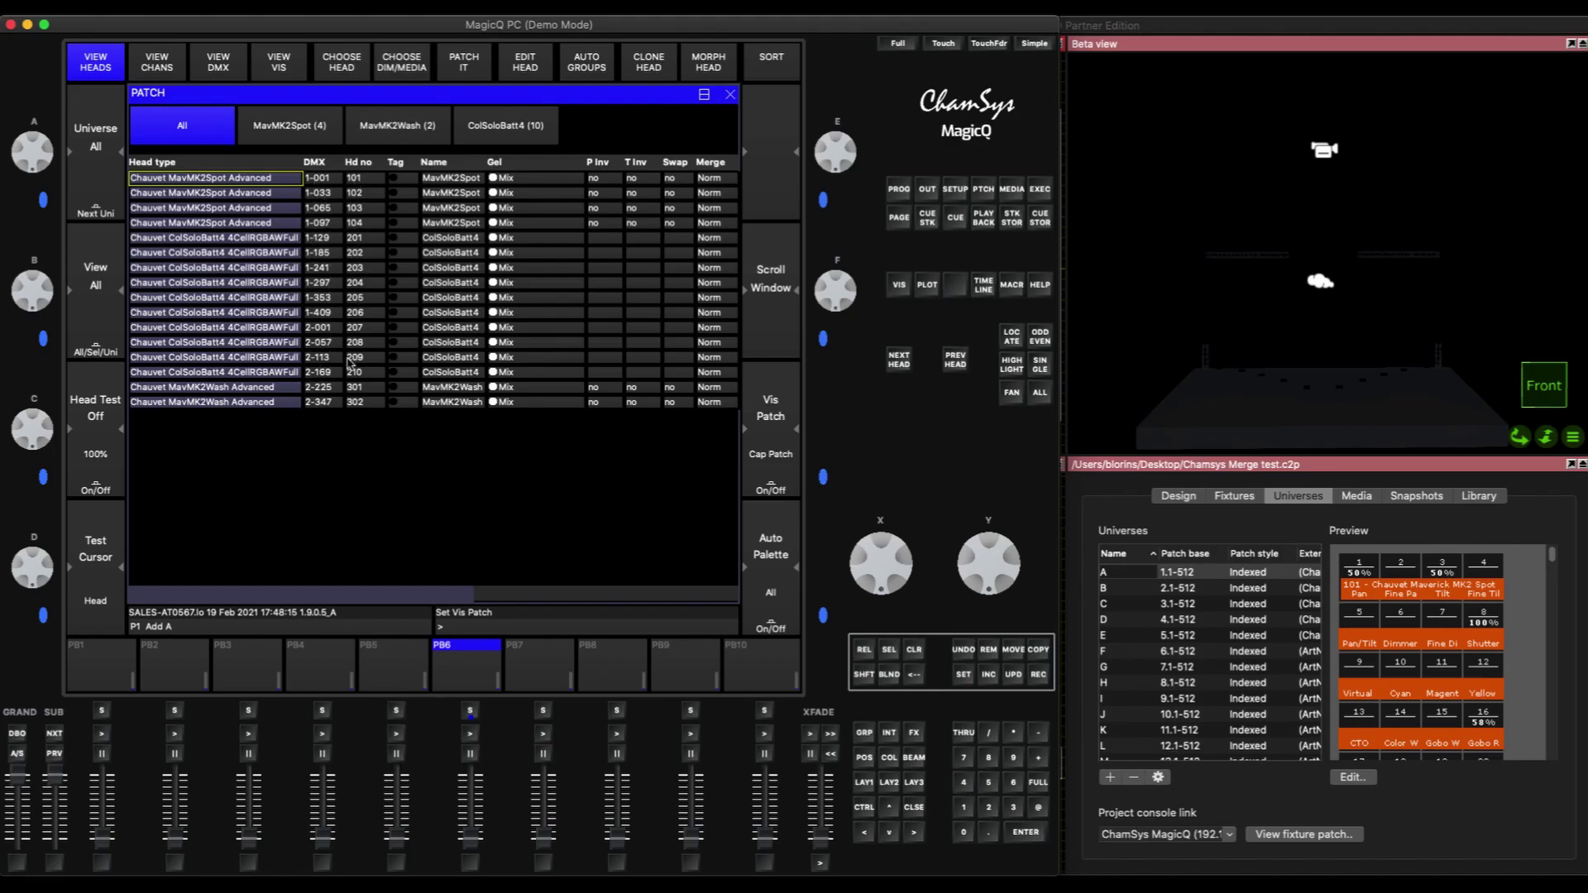
Step: Compare with Capture's Fixtures list, then return to the MagicQ window
click(1235, 496)
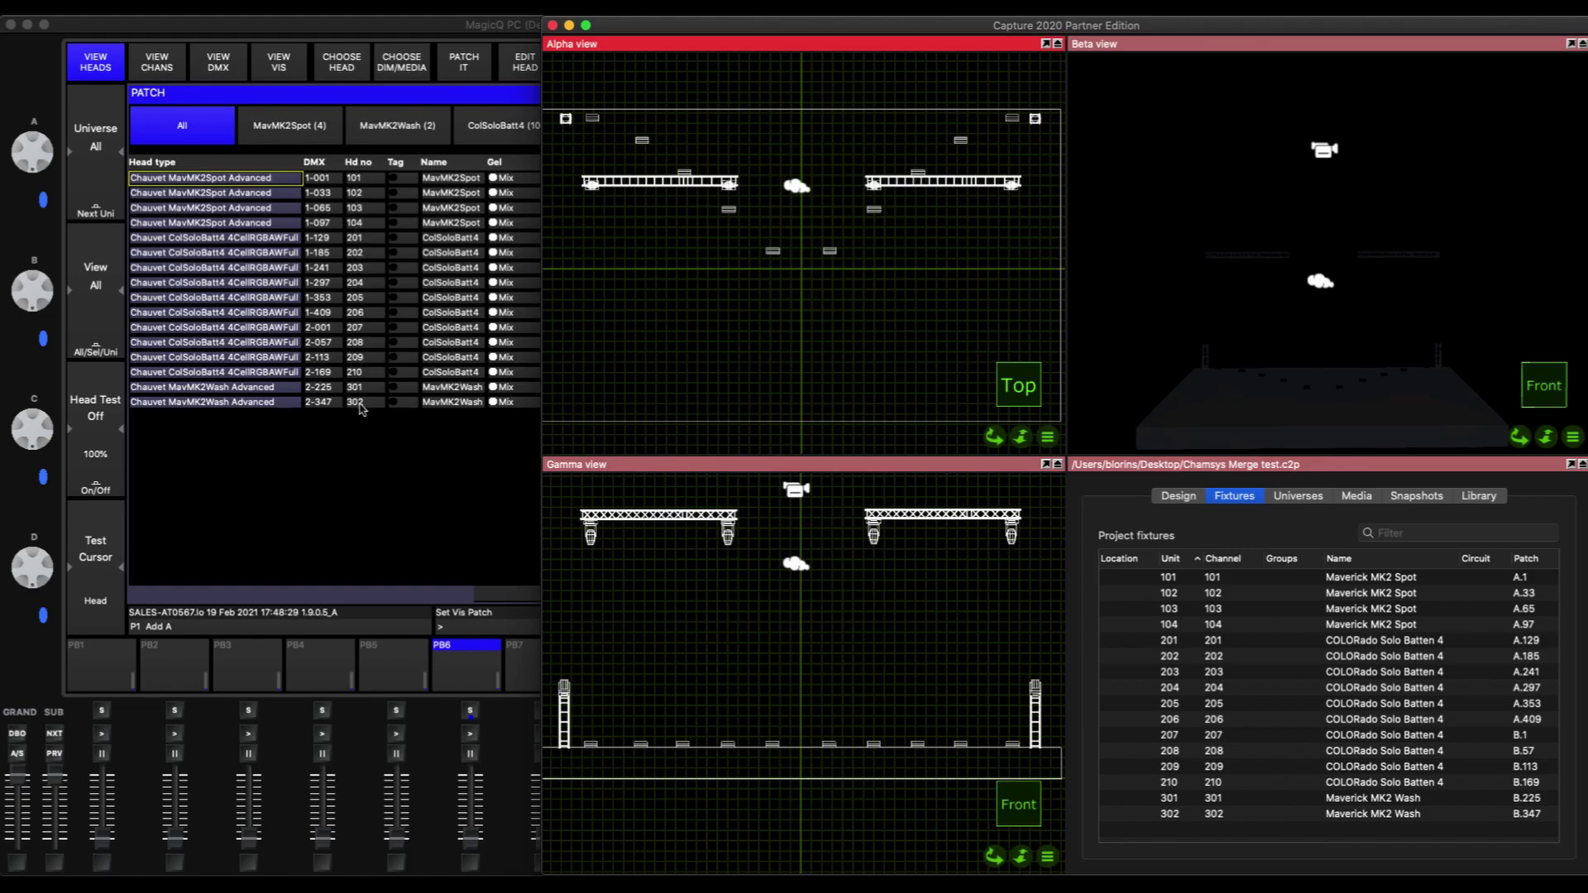
click(405, 510)
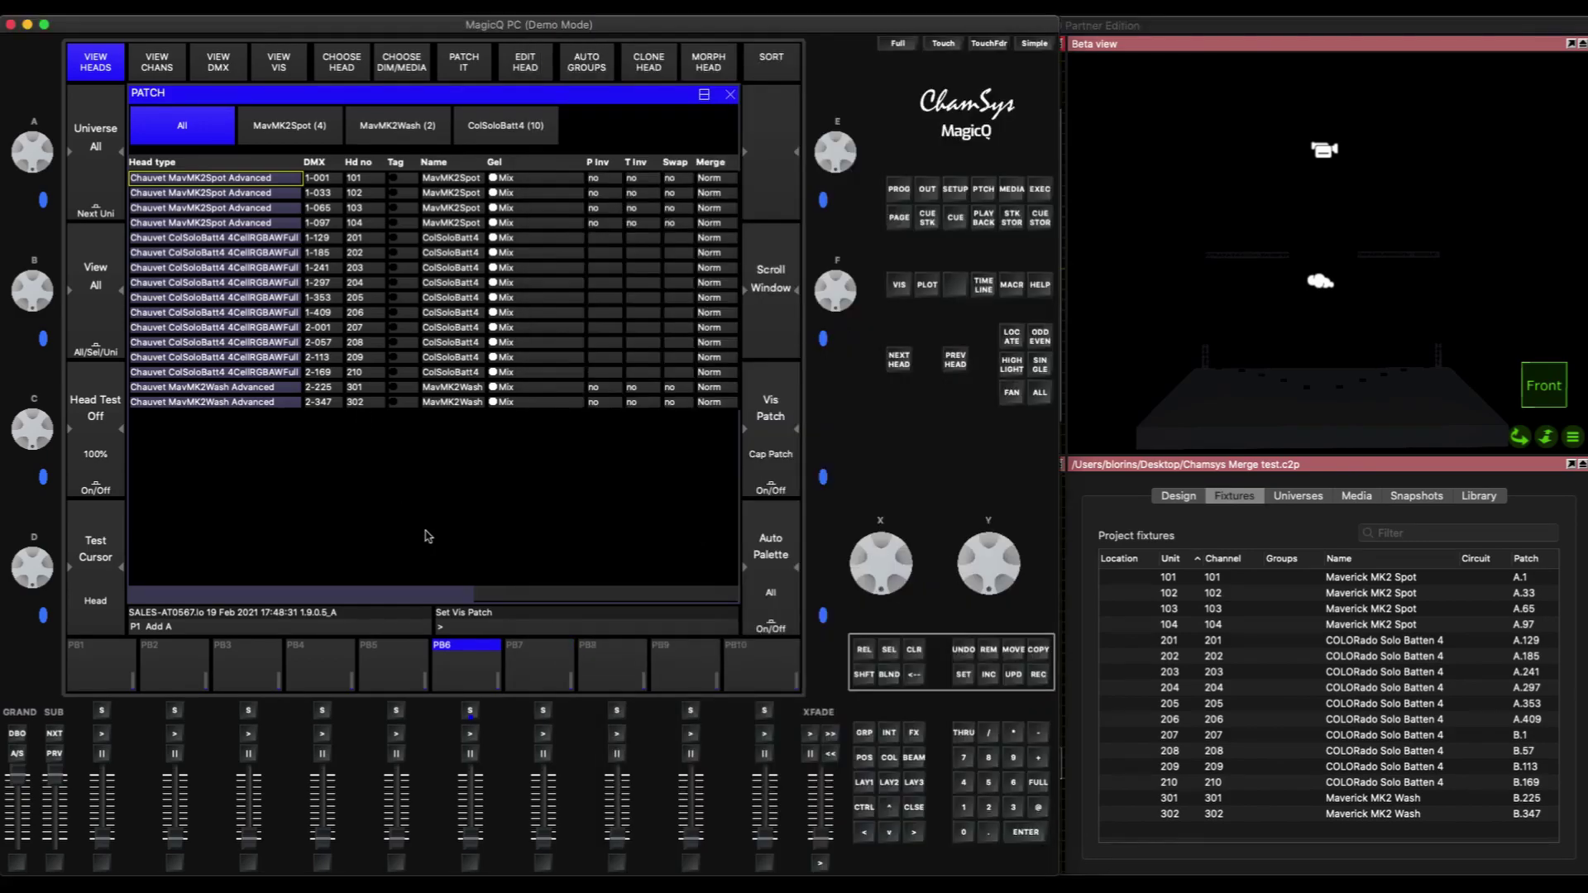
Step: On the LAY1 group layout, bring the ColSoloBatt4 battens to full in C3 Amber
click(865, 782)
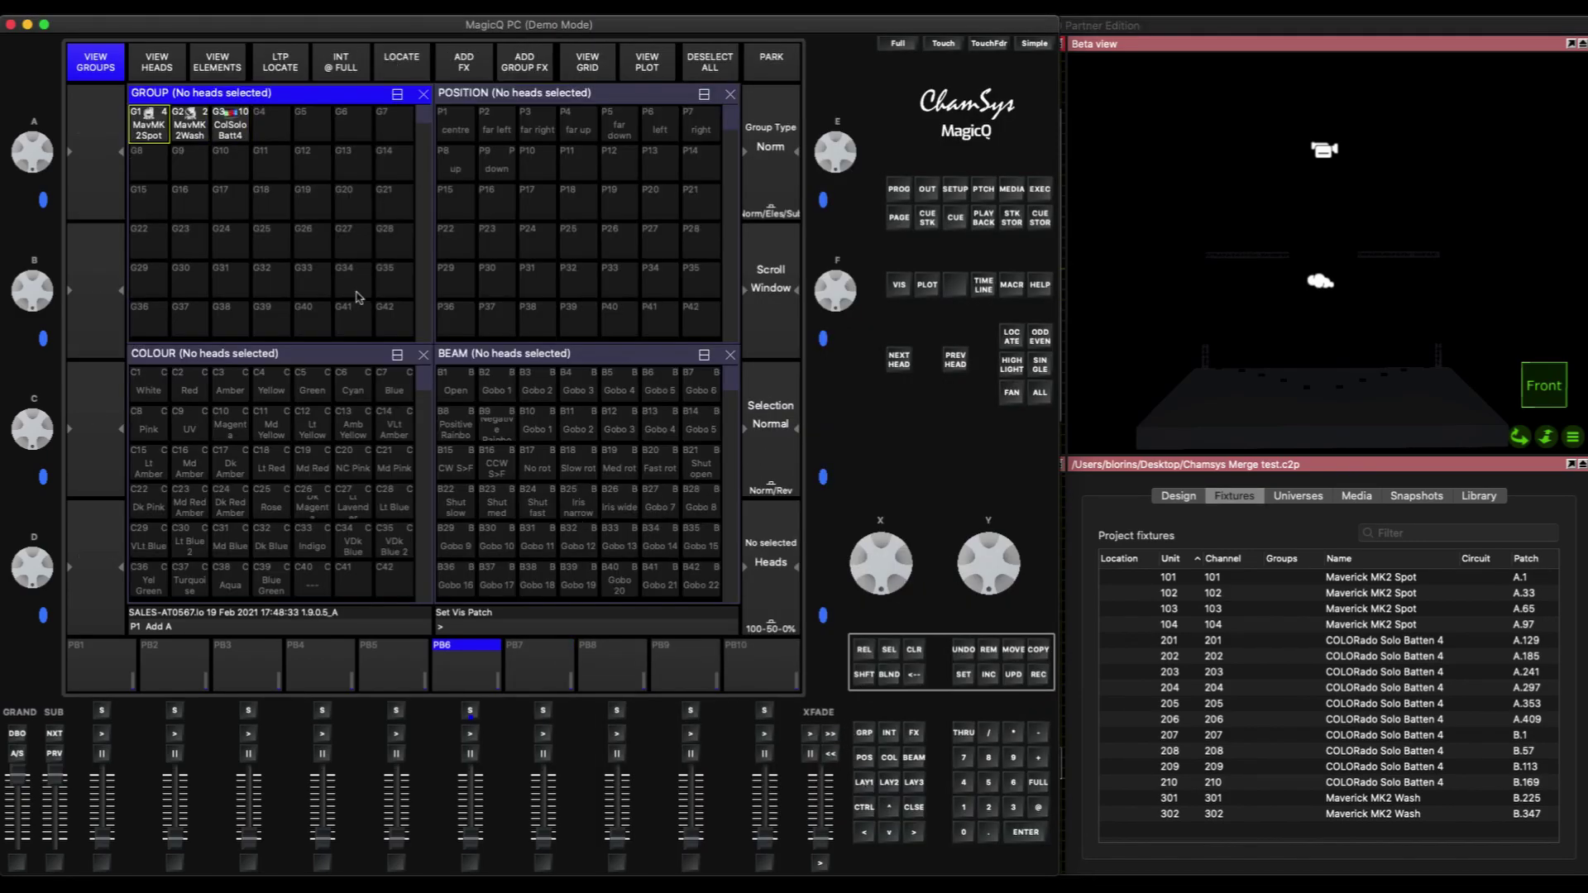
click(232, 132)
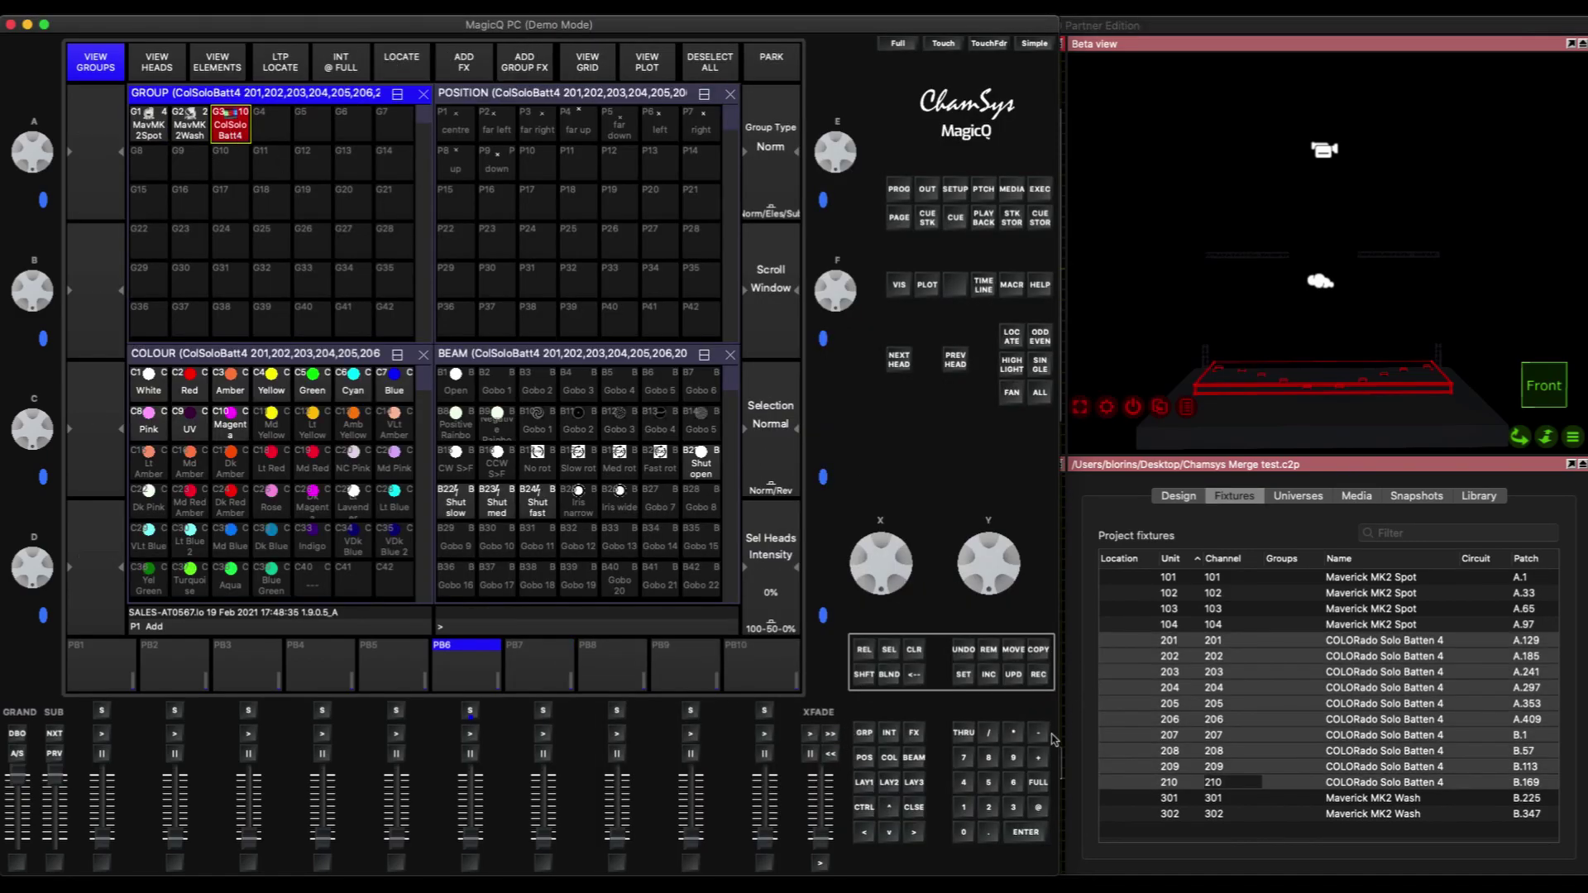
click(1038, 783)
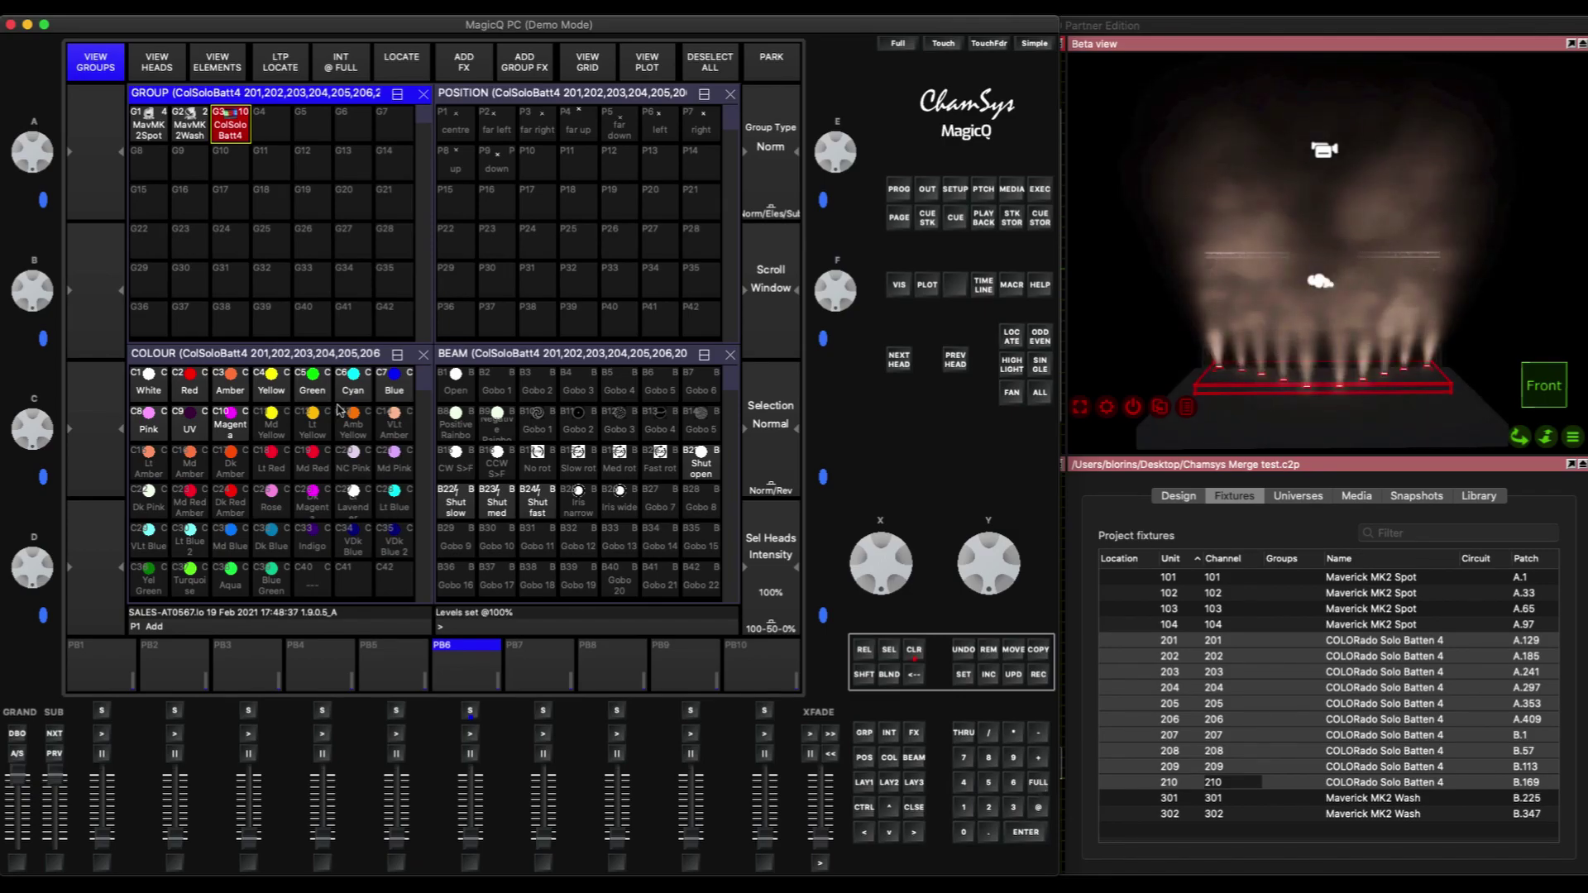
click(235, 385)
Step: Bring the MavMK2Wash group to full and tilt the washes toward -90
click(190, 126)
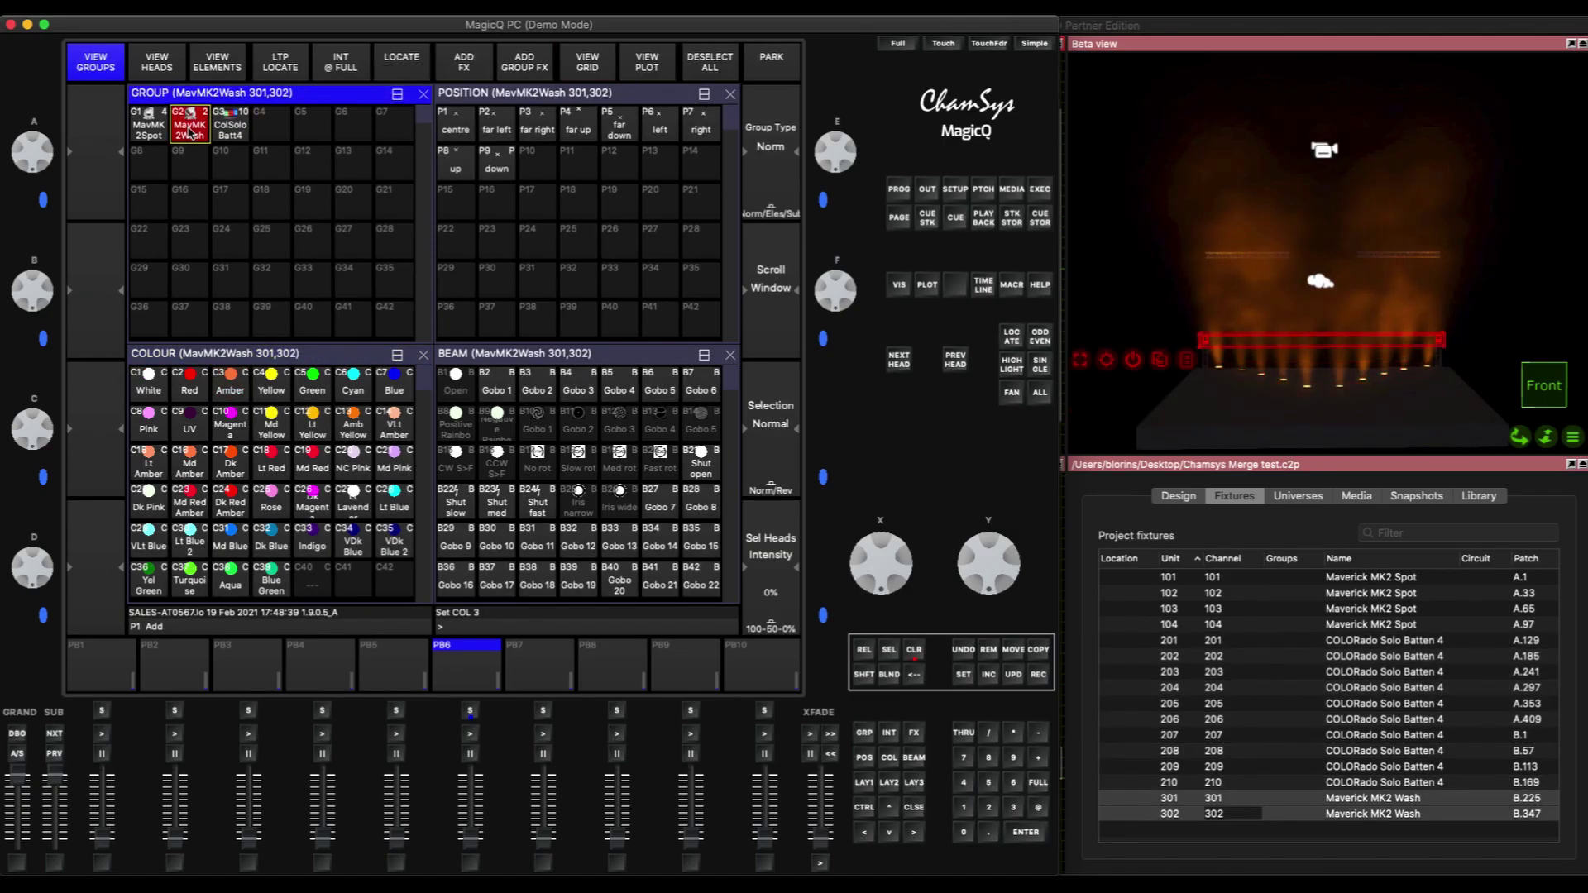
click(1038, 784)
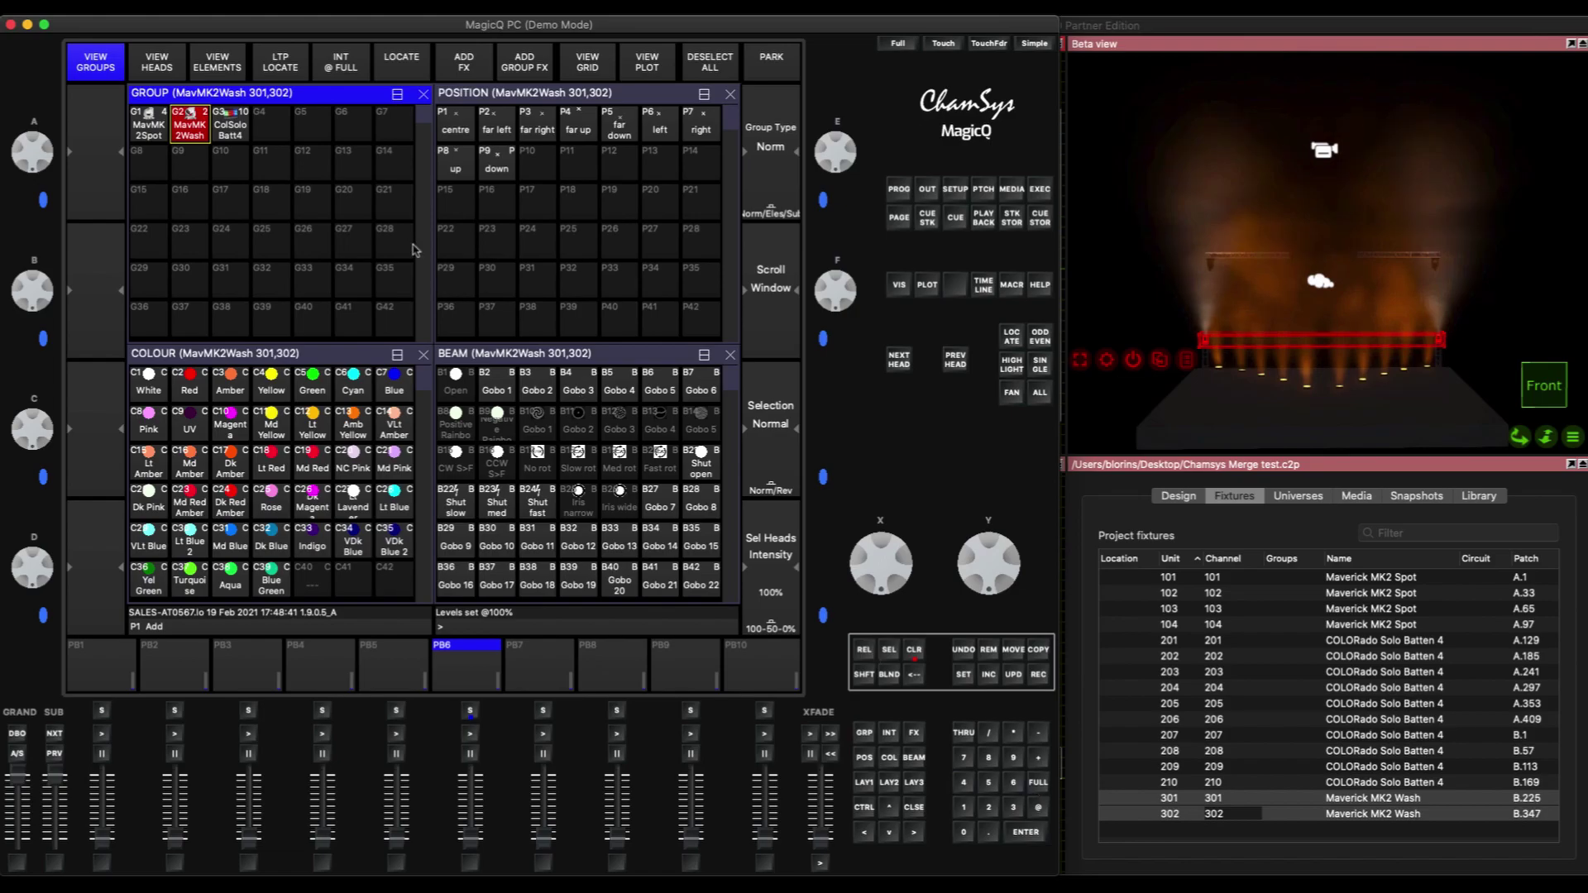
click(863, 759)
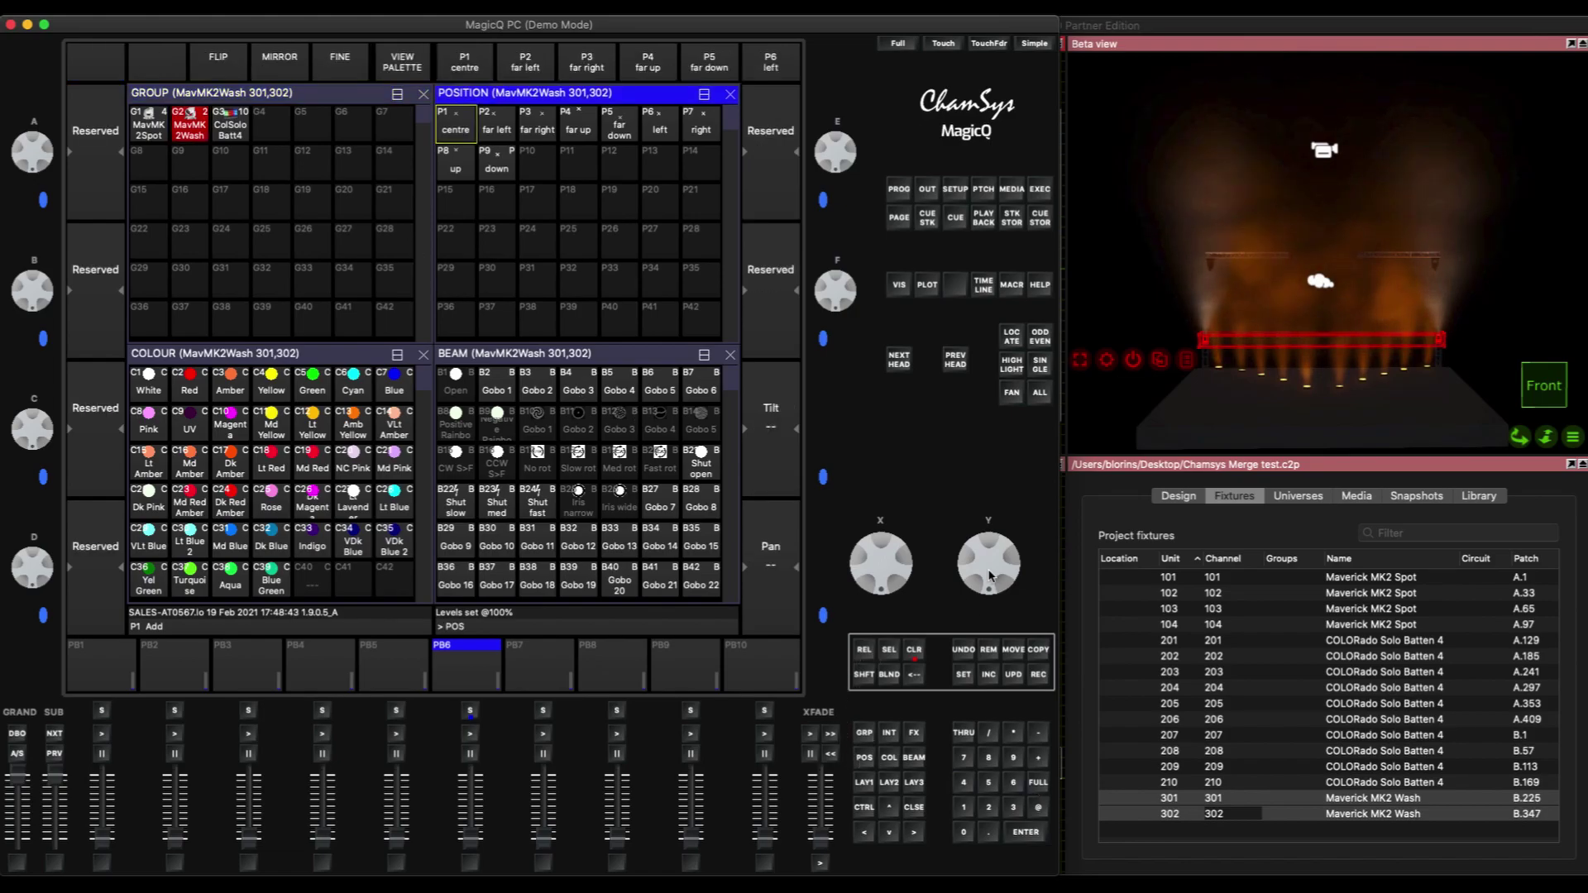
drag(992, 577, 1003, 499)
Step: Open the MagicQ visualiser, enlarged and moved clear of the palettes
click(1012, 393)
click(1013, 394)
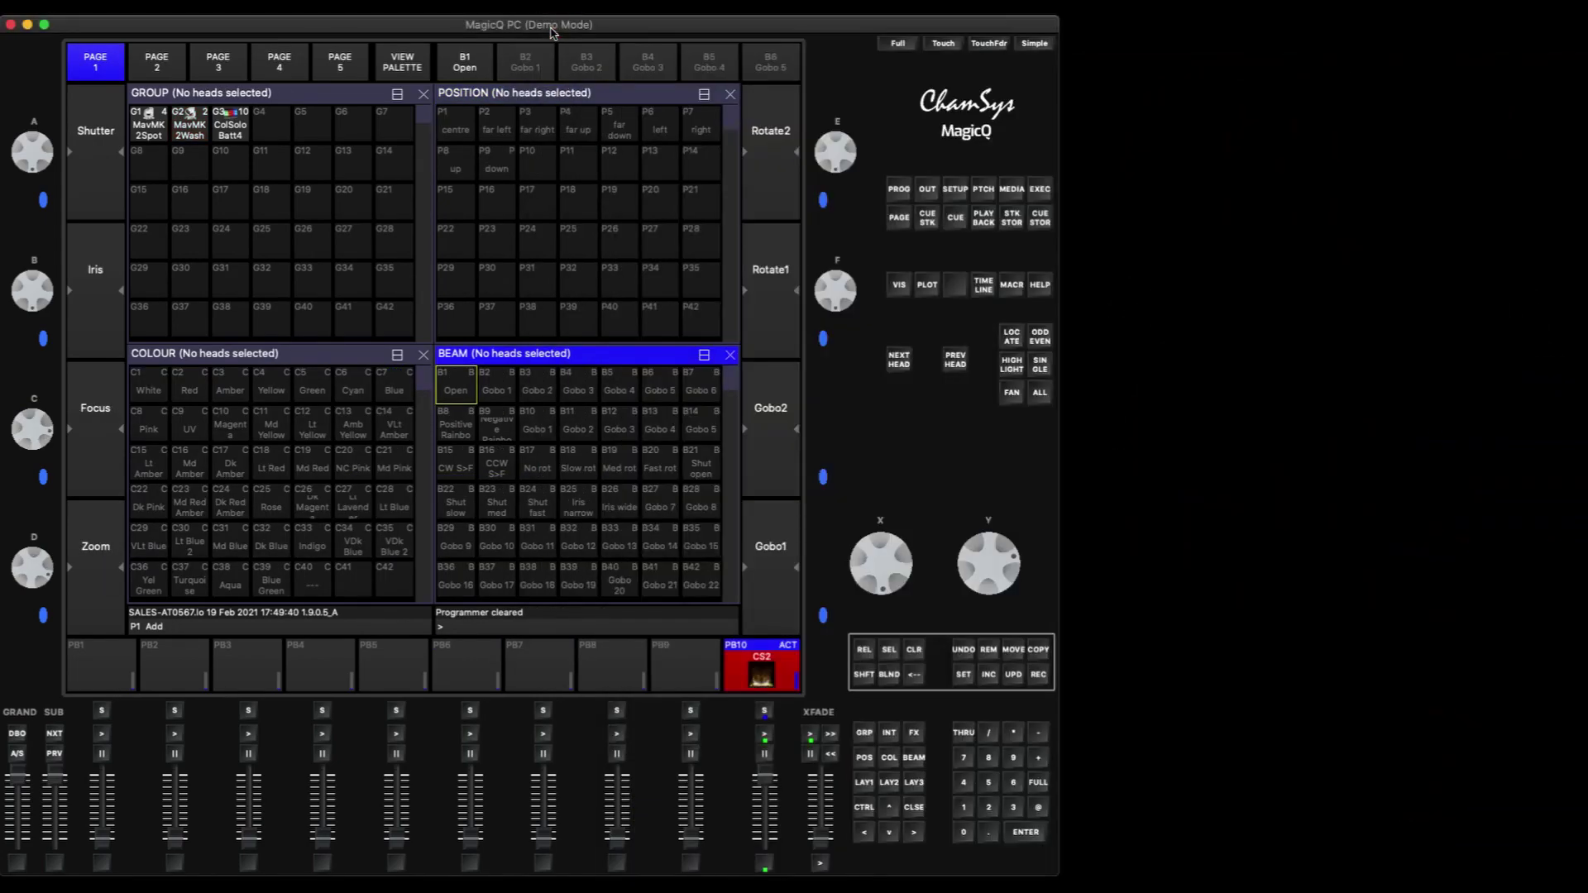
click(453, 11)
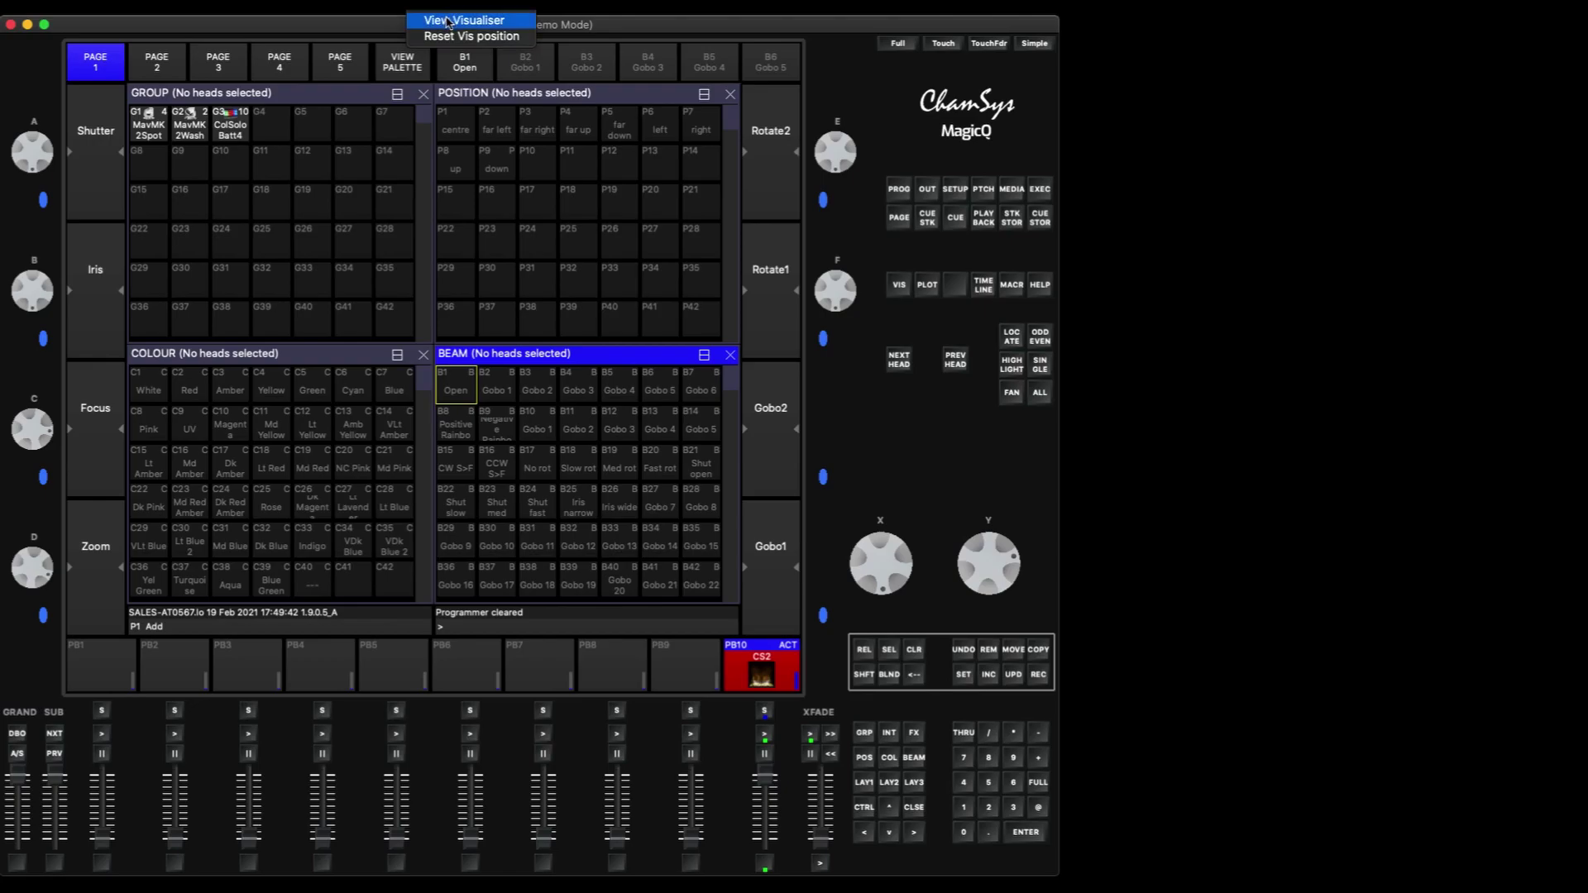
click(451, 21)
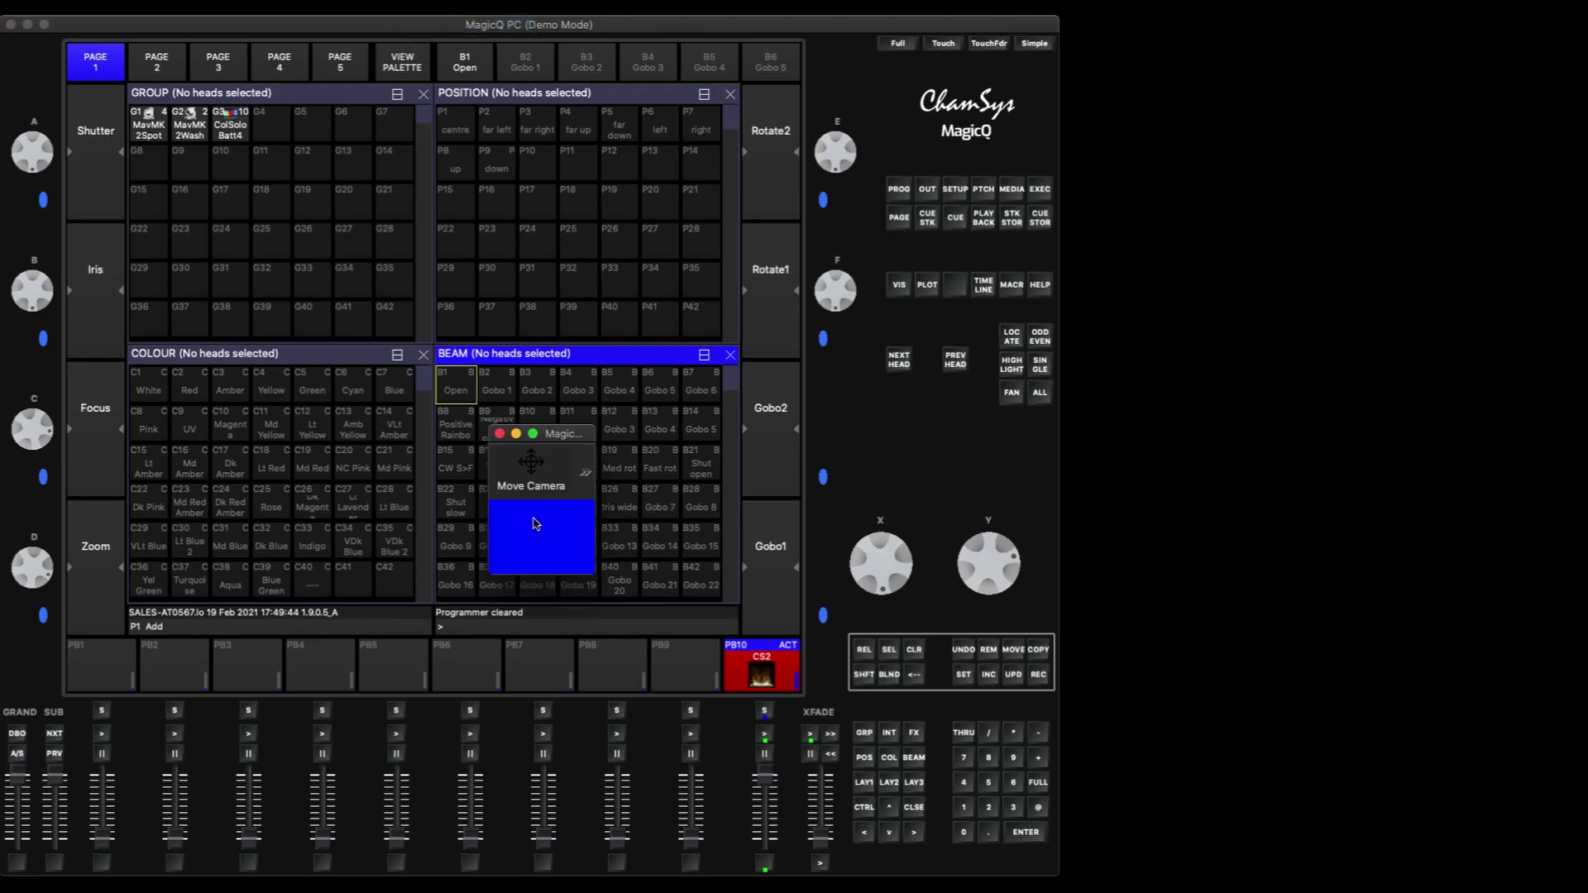
drag(591, 572, 951, 832)
drag(755, 435, 1349, 36)
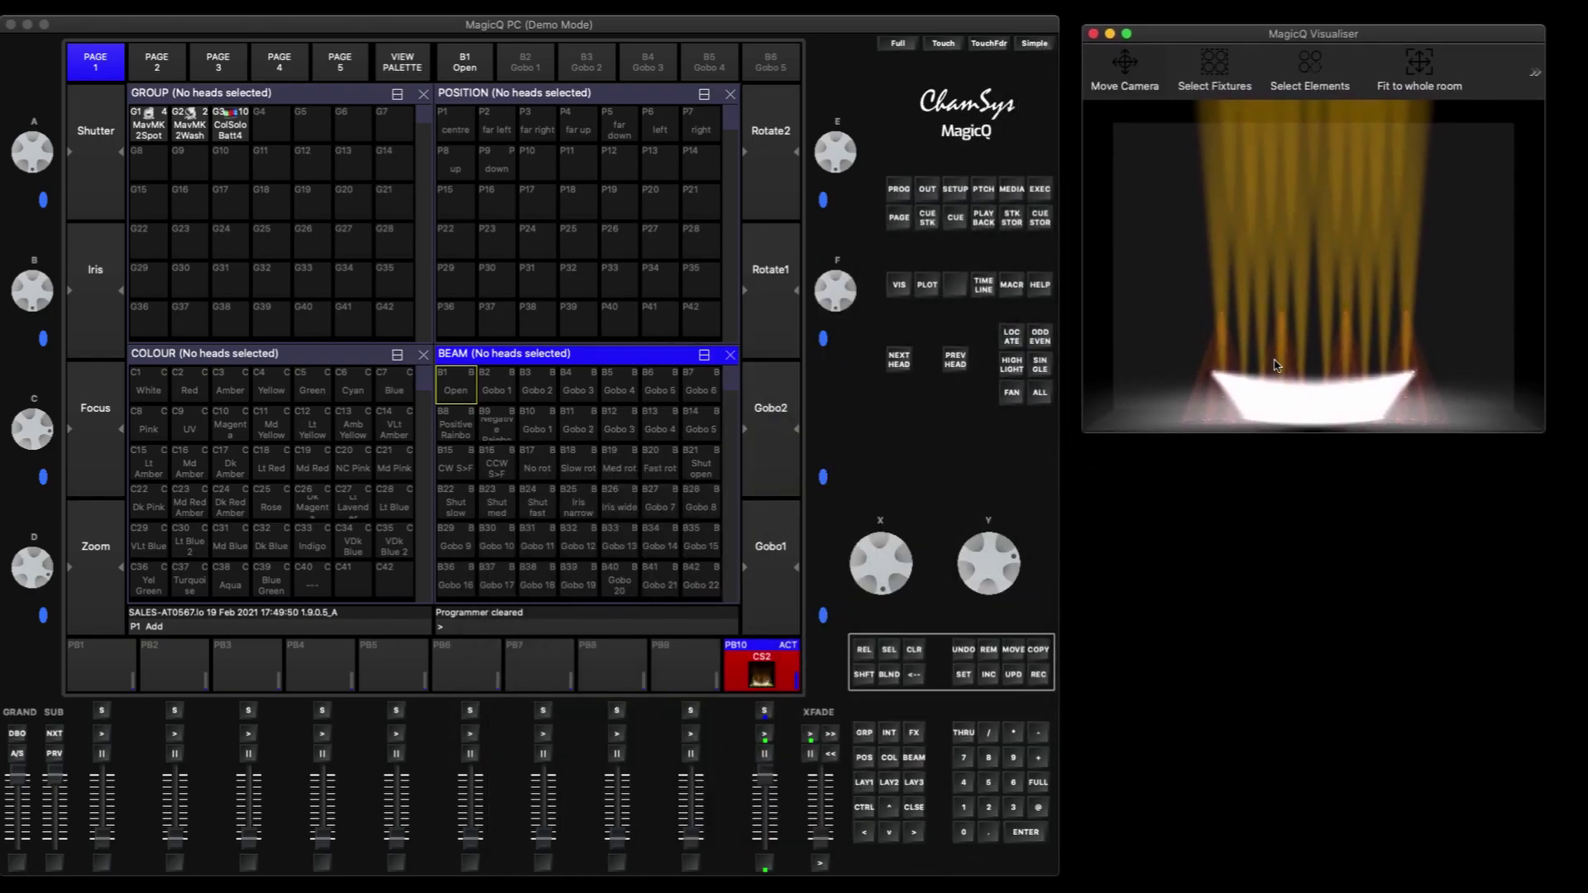
drag(1307, 433, 1321, 679)
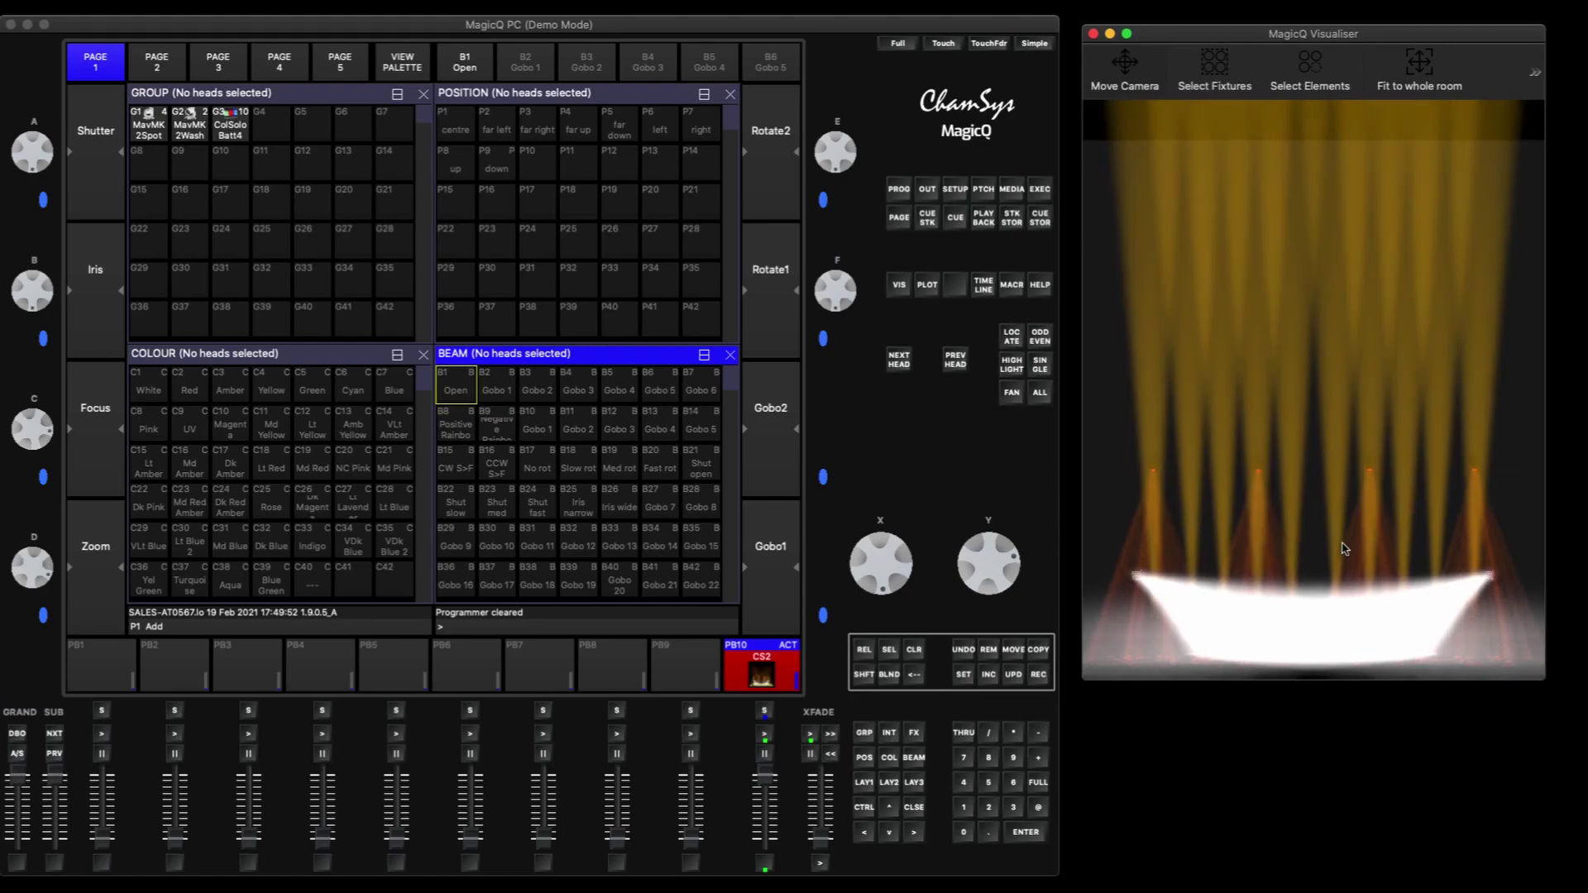
Step: Orbit the visualiser to view the lit rig from oblique angles, then close it
drag(1167, 562, 1299, 418)
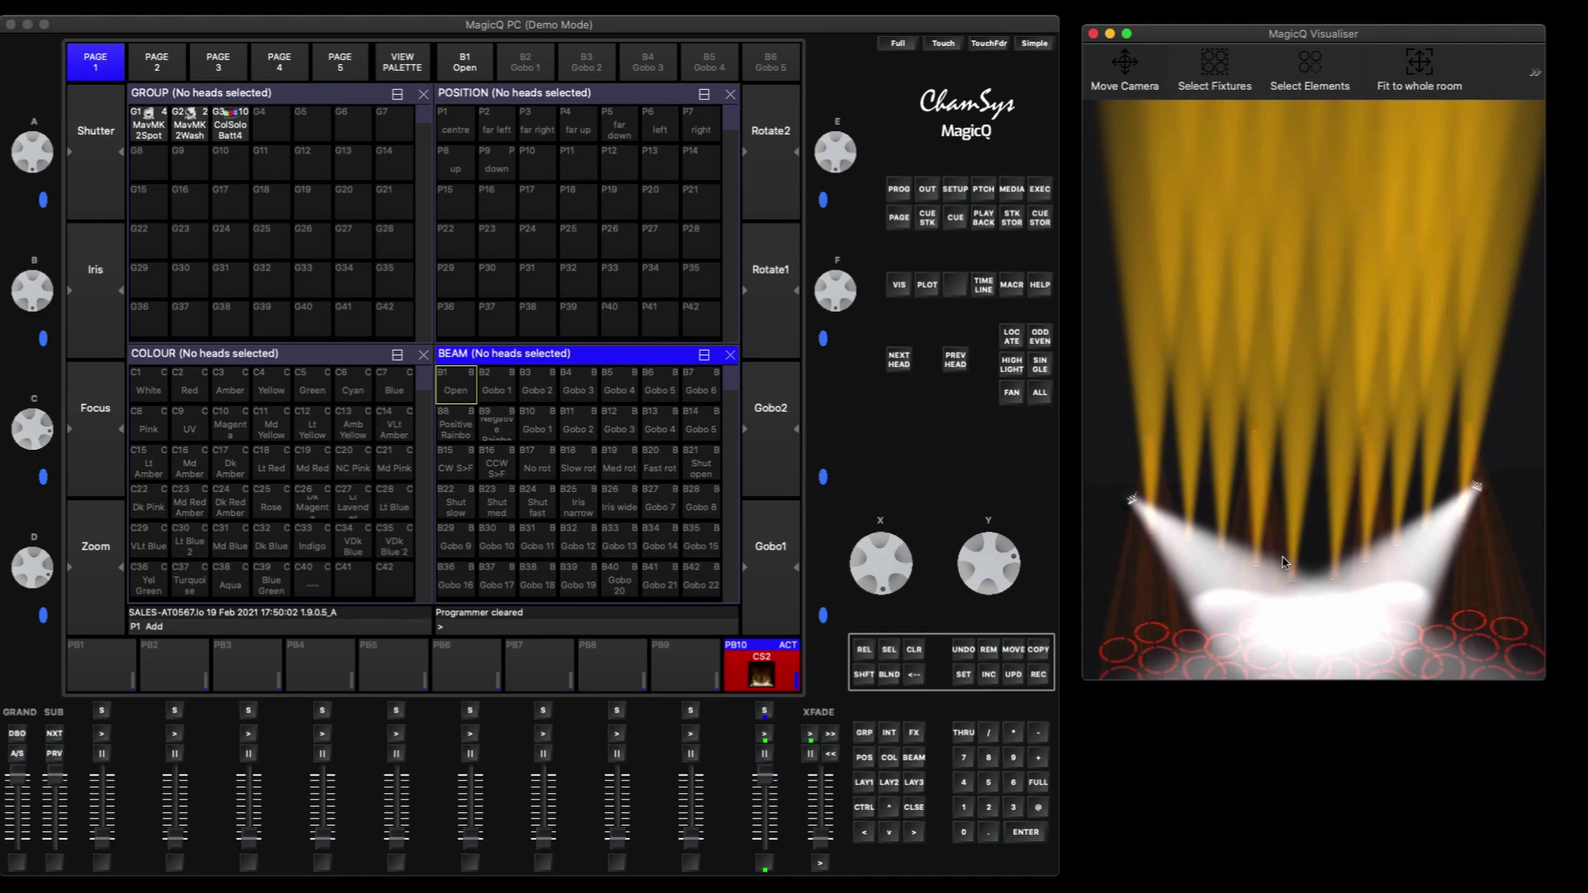
drag(1284, 562, 1240, 490)
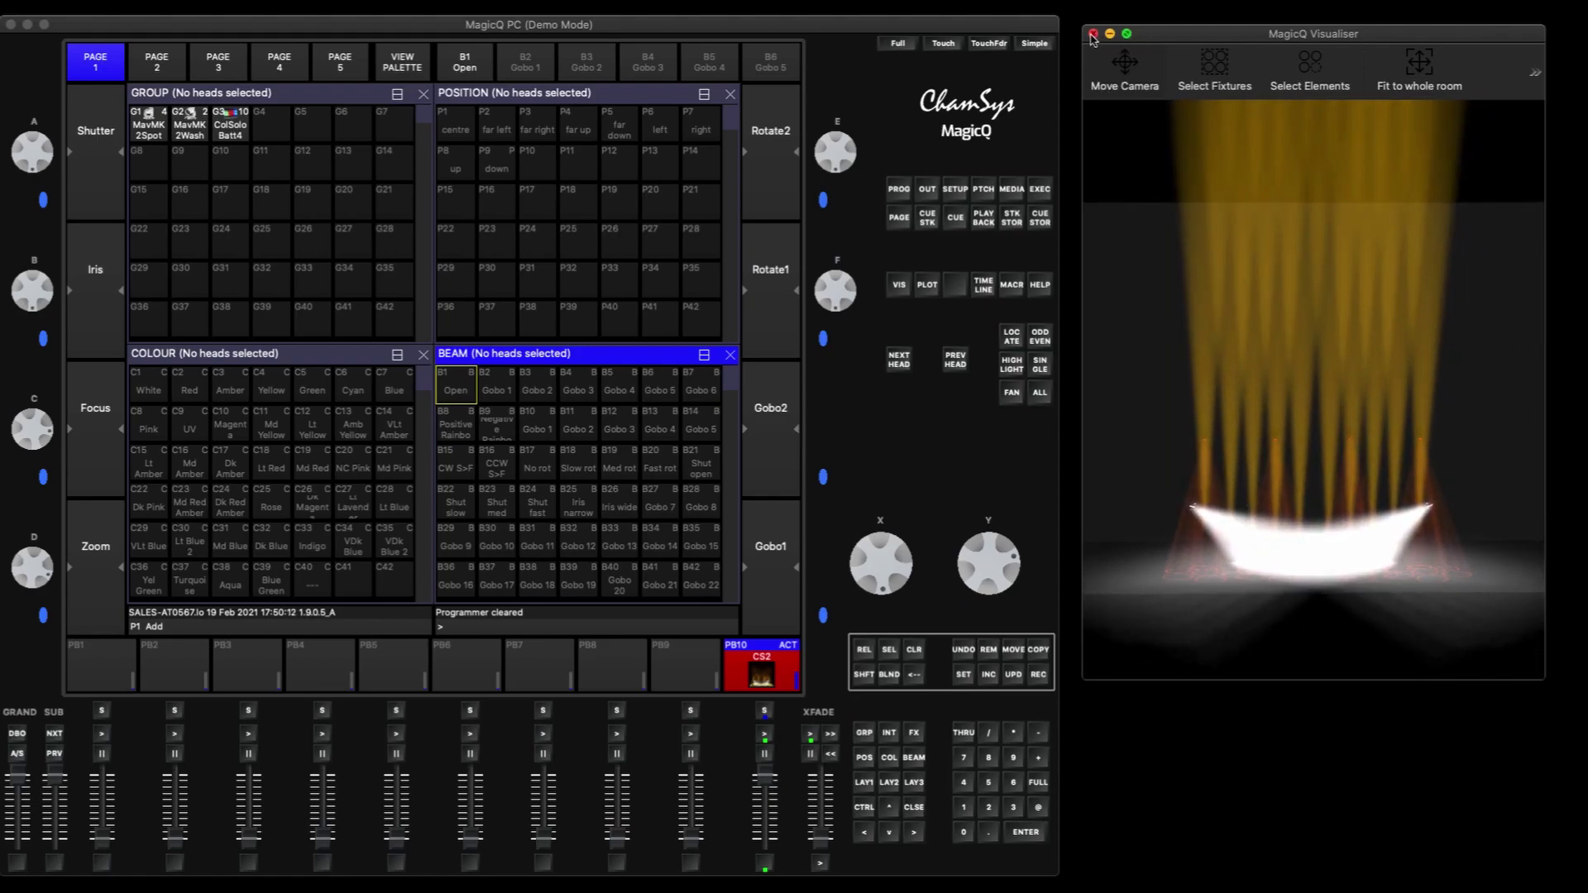
click(1093, 34)
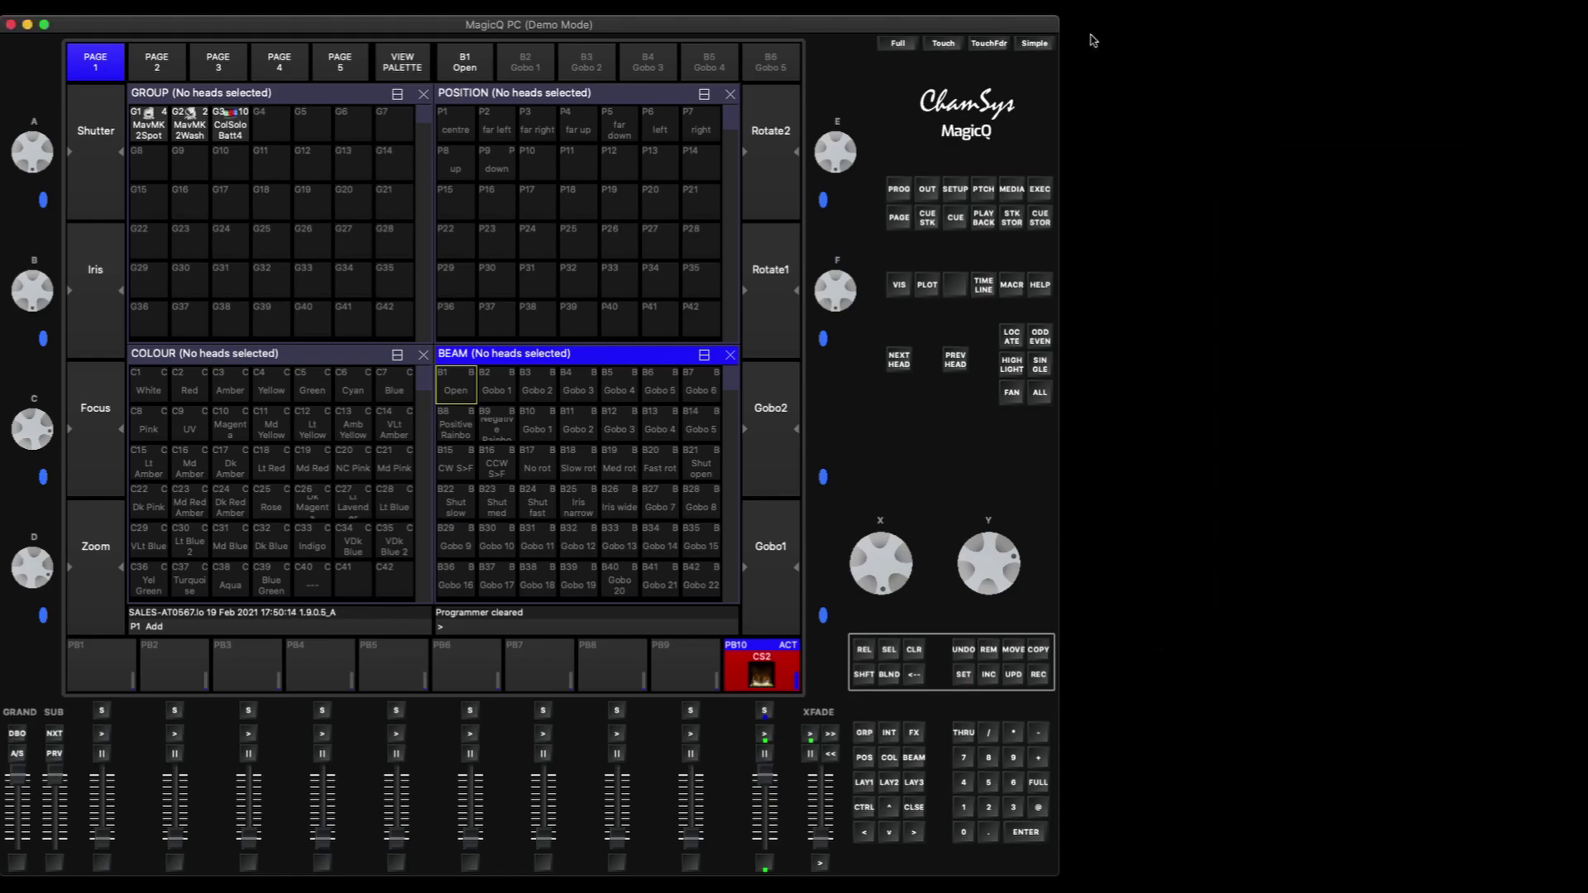